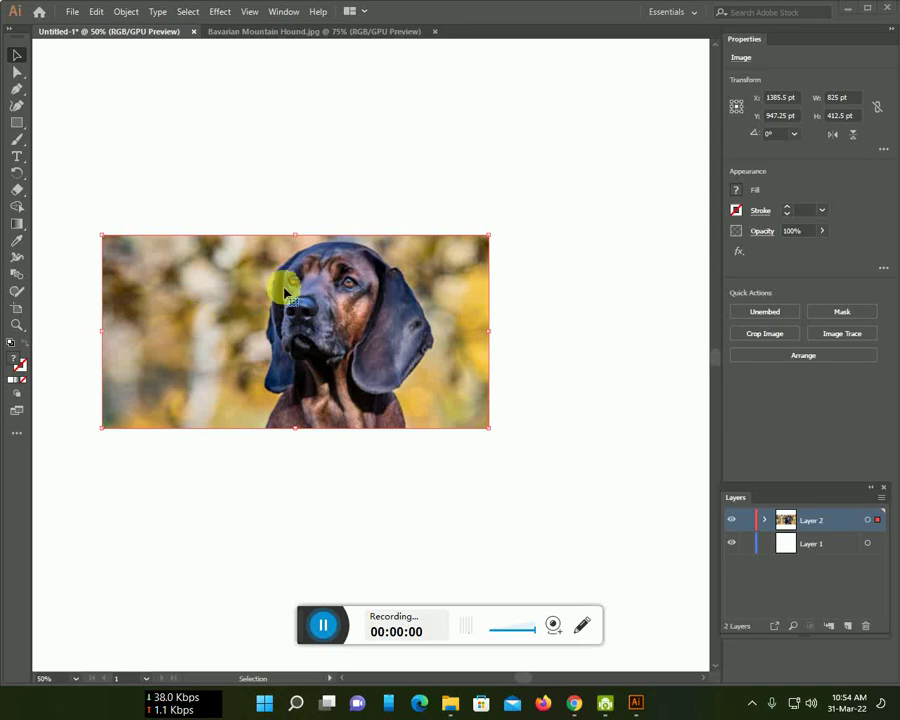
# - Scale the dog photo up to 1305.5 × 652.75 pt, reposition it, and move it into Layer 1
pyautogui.moveTo(303, 313); pyautogui.dragTo(353, 287)
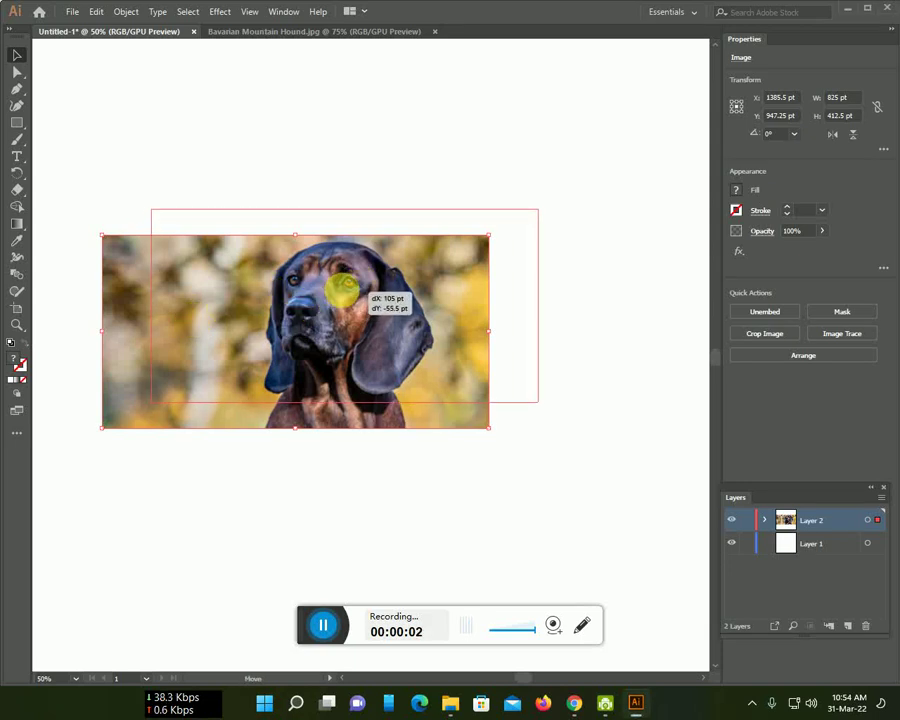
pyautogui.moveTo(537, 406); pyautogui.dragTo(644, 592)
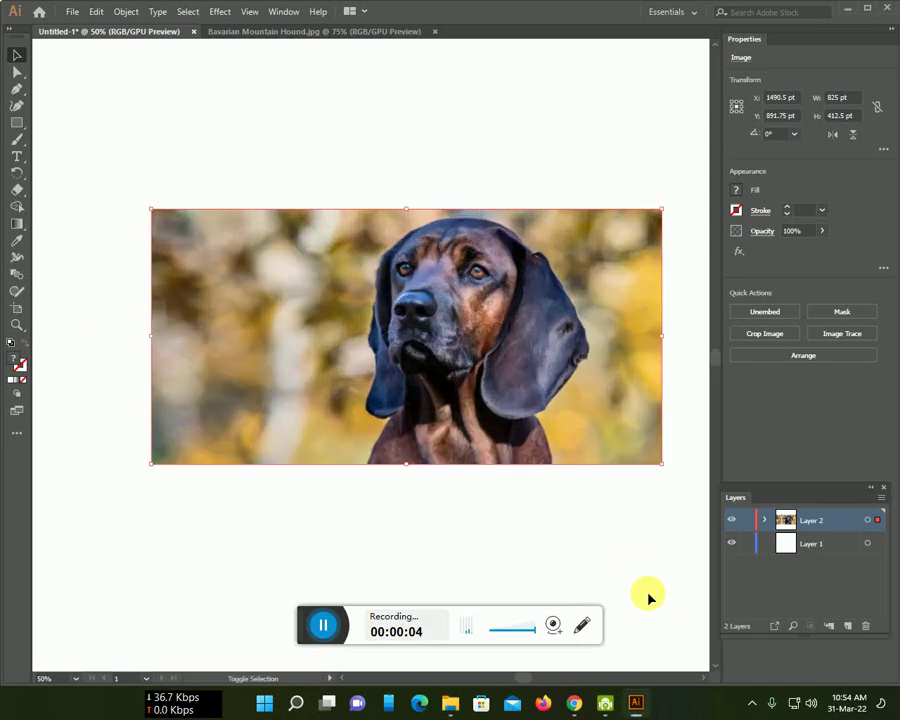
pyautogui.moveTo(480, 402); pyautogui.dragTo(441, 380)
pyautogui.moveTo(627, 446); pyautogui.dragTo(696, 564)
pyautogui.moveTo(562, 419); pyautogui.dragTo(523, 387)
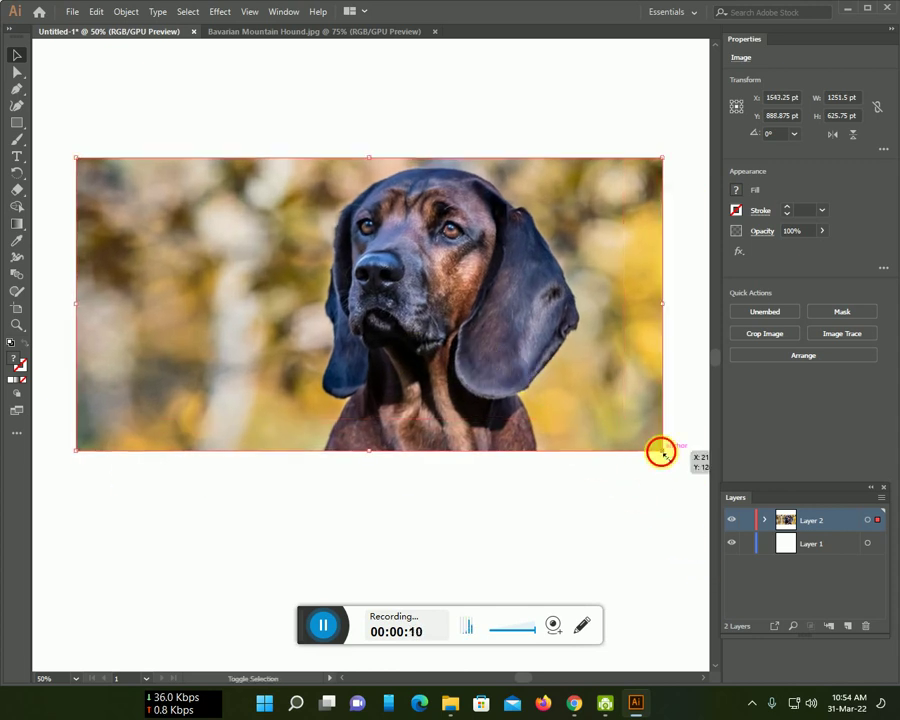
pyautogui.moveTo(664, 456); pyautogui.dragTo(682, 555)
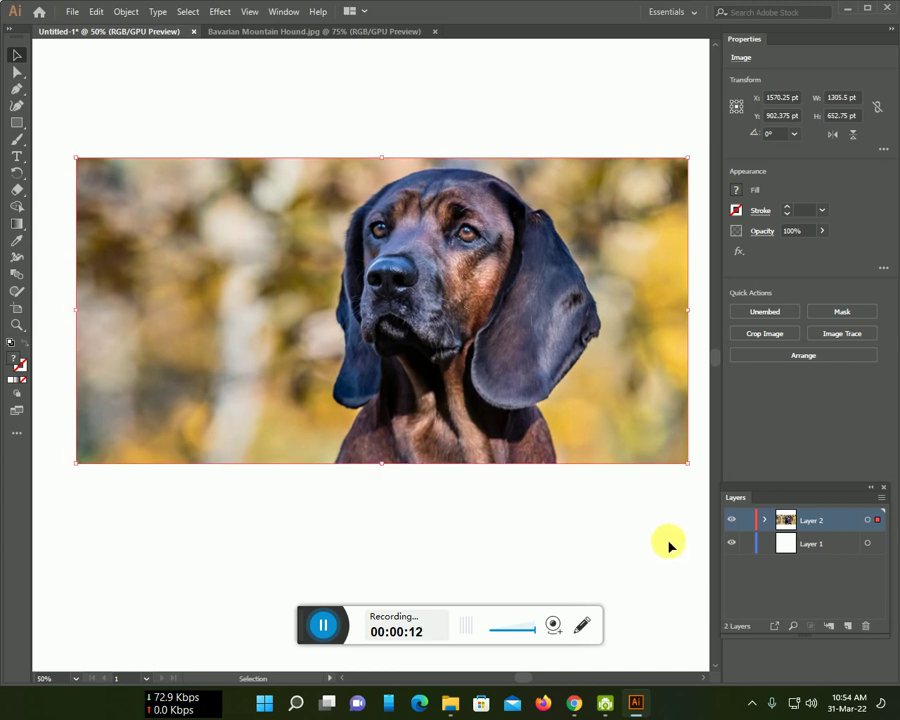
pyautogui.moveTo(881, 520); pyautogui.dragTo(866, 541)
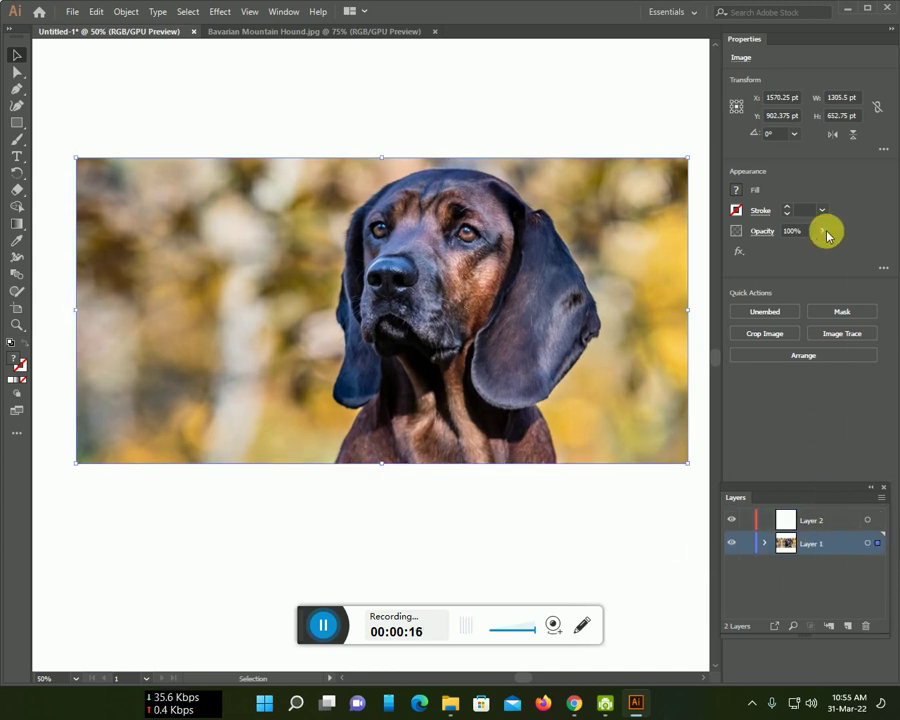
# - Fade the dog photo to 57% opacity, lock Layer 1, and make Layer 2 active
pyautogui.click(822, 231)
pyautogui.moveTo(820, 249); pyautogui.dragTo(792, 250)
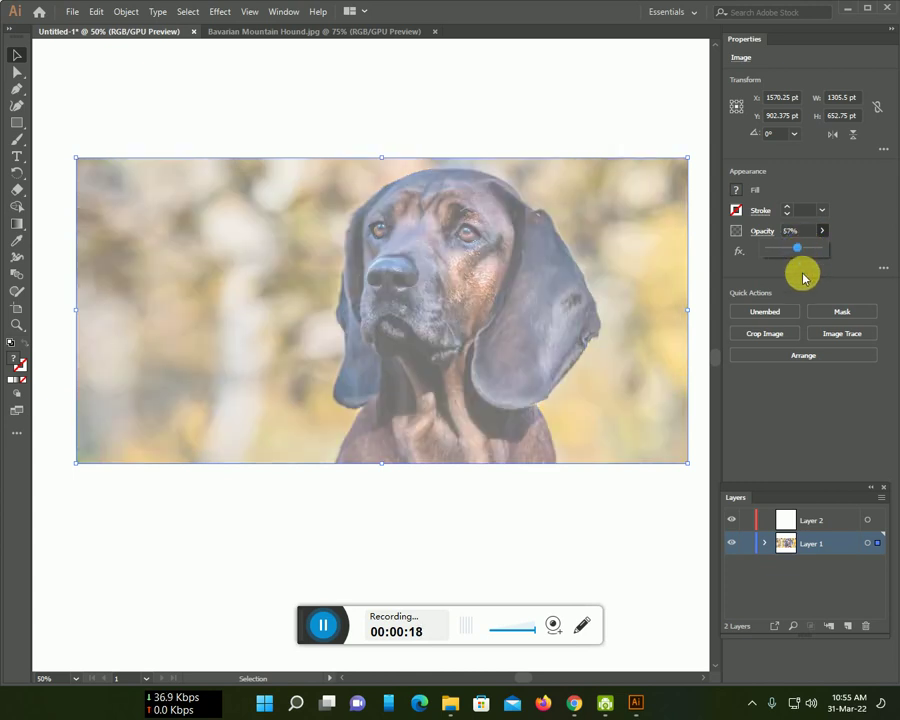
pyautogui.click(747, 543)
pyautogui.click(840, 516)
# - Set up the Paintbrush with 100% opacity and a red stroke colour
pyautogui.press('b')
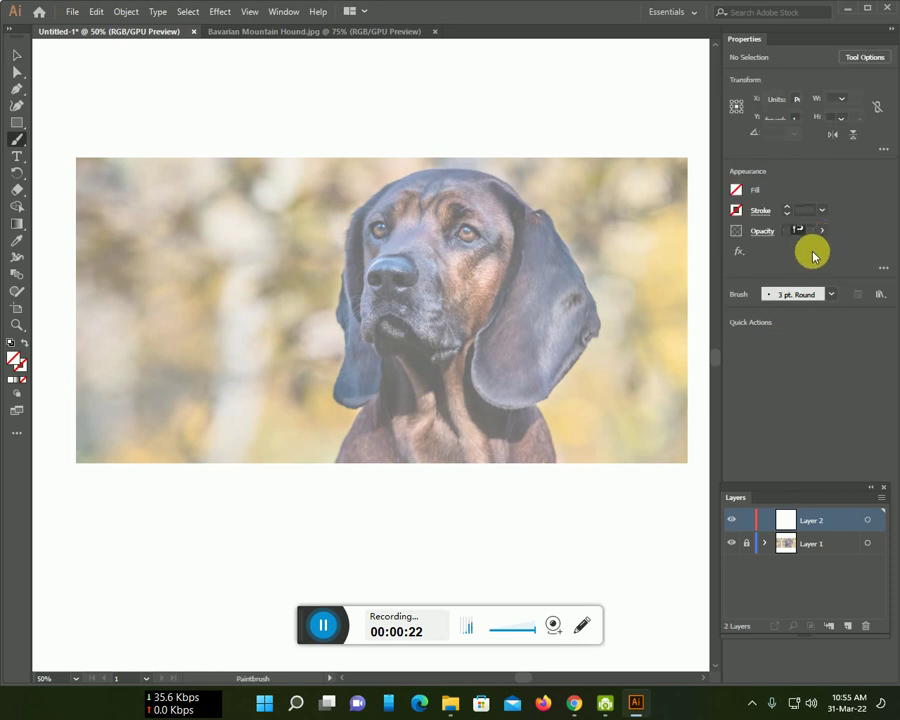
pyautogui.click(825, 233)
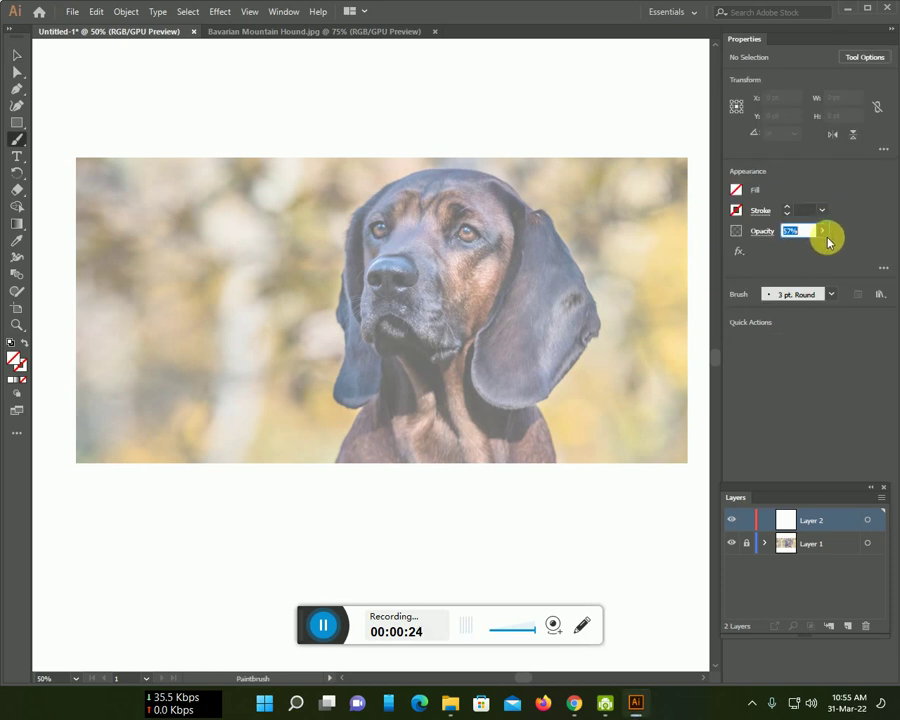
pyautogui.moveTo(813, 252); pyautogui.dragTo(820, 250)
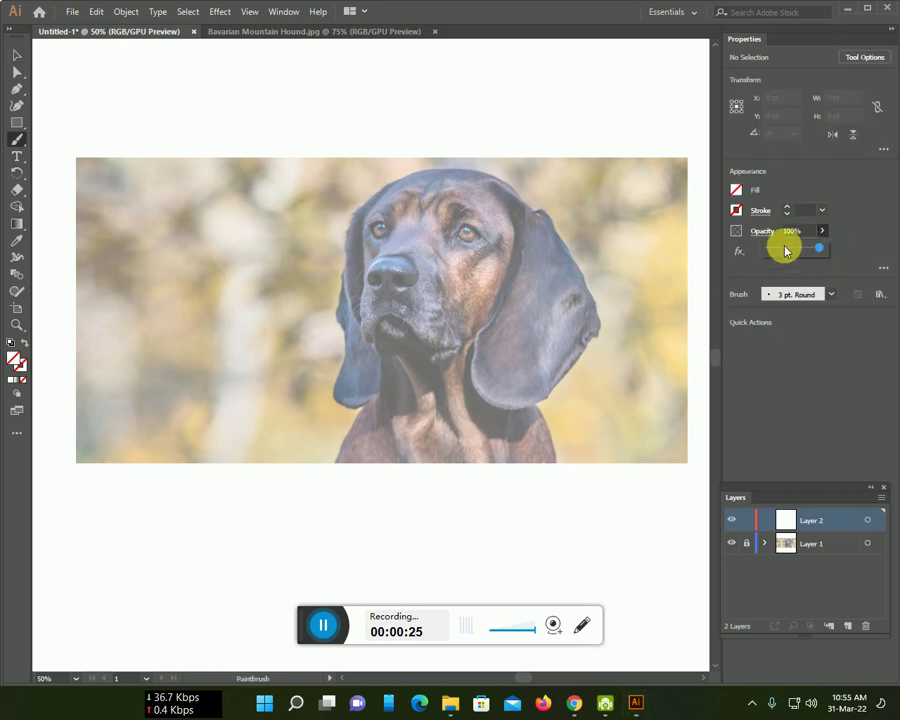
pyautogui.click(736, 210)
pyautogui.click(612, 260)
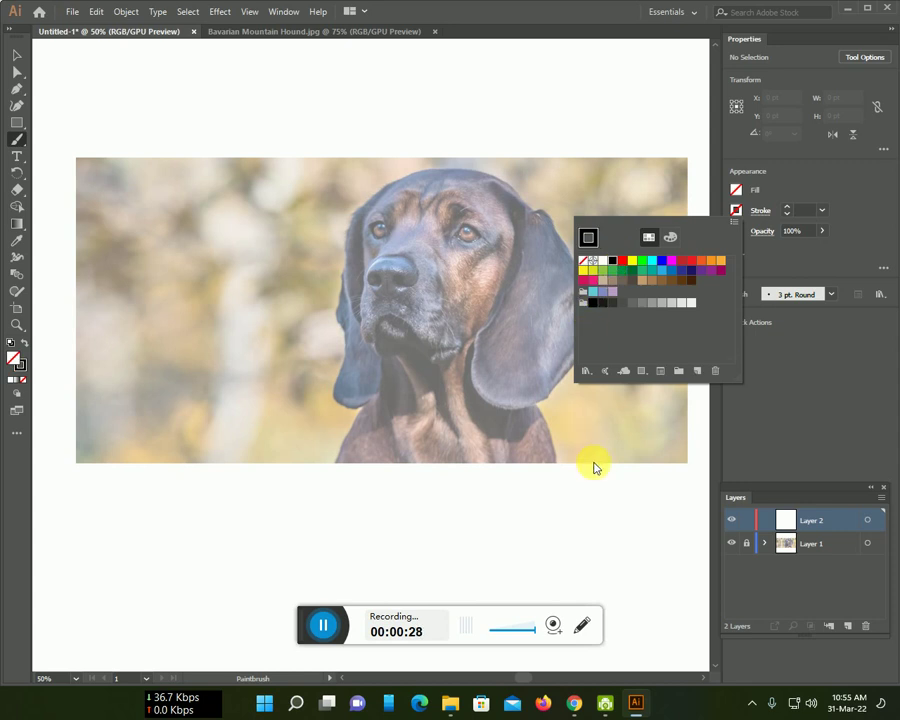
pyautogui.click(737, 210)
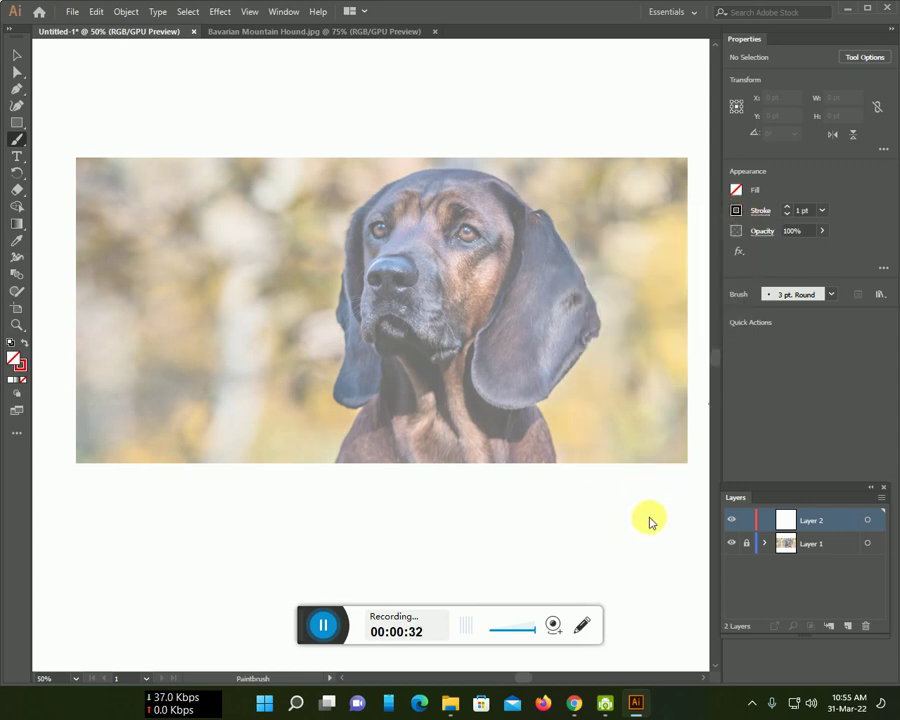
# - Zoom in on the eye and brush its lower lid, upper lid and outer corner in red
pyautogui.scroll(2, 578, 296)
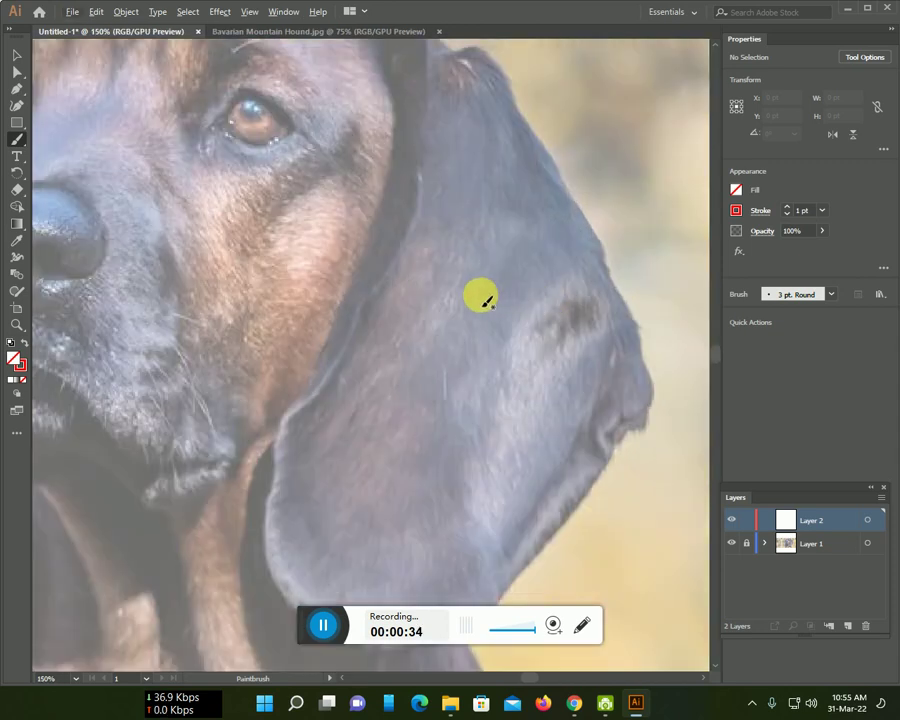
pyautogui.scroll(1, 476, 330)
pyautogui.scroll(1, 400, 375)
pyautogui.scroll(2, 335, 378)
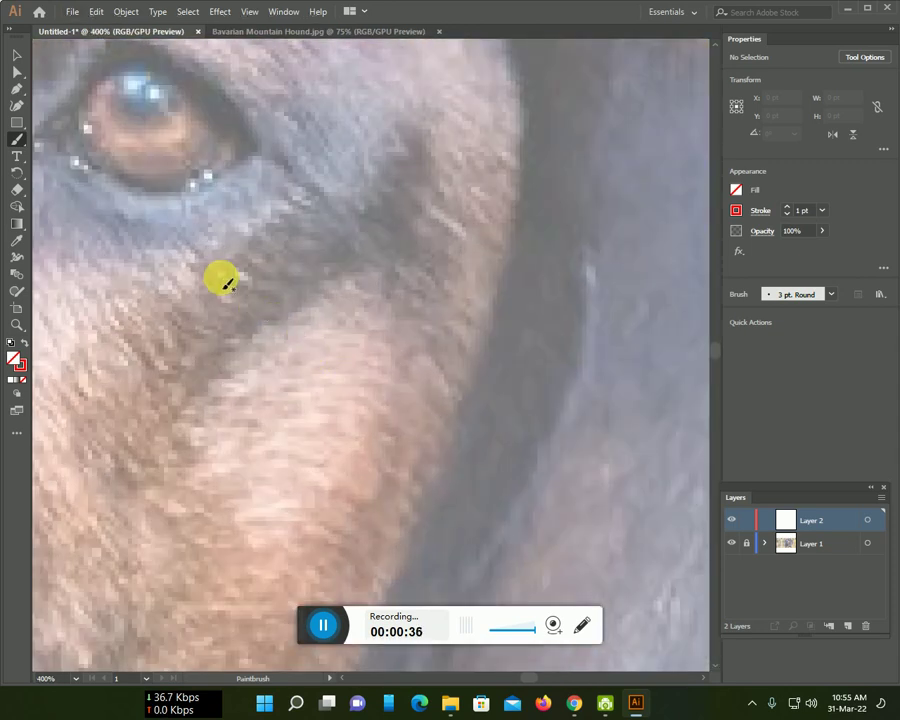
pyautogui.scroll(1, 436, 438)
pyautogui.scroll(1, 400, 412)
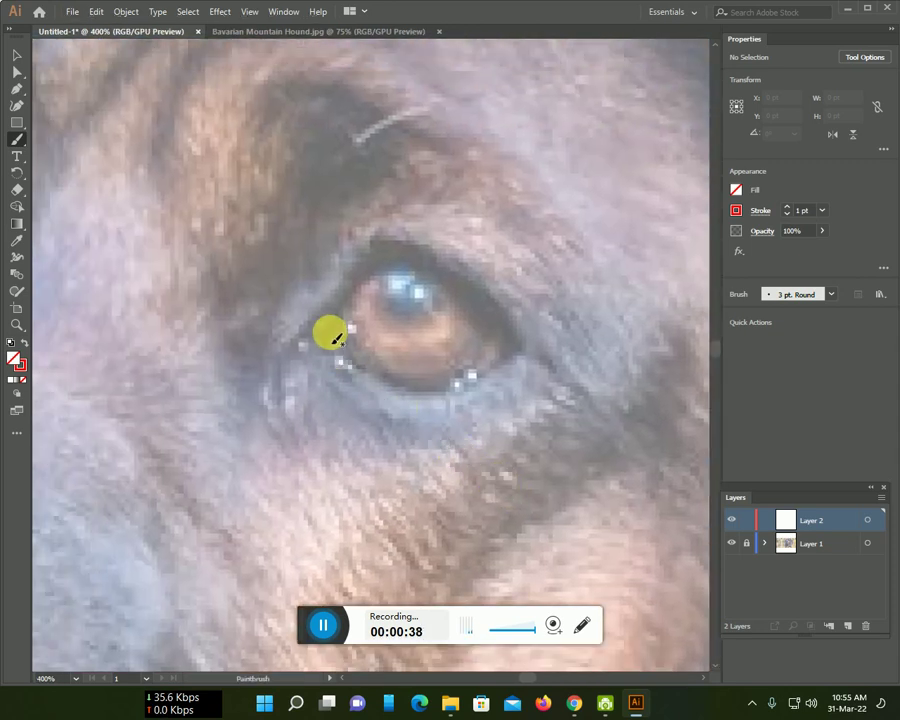
pyautogui.moveTo(329, 329)
pyautogui.mouseDown()
pyautogui.moveTo(412, 396)
pyautogui.moveTo(512, 347)
pyautogui.mouseUp()
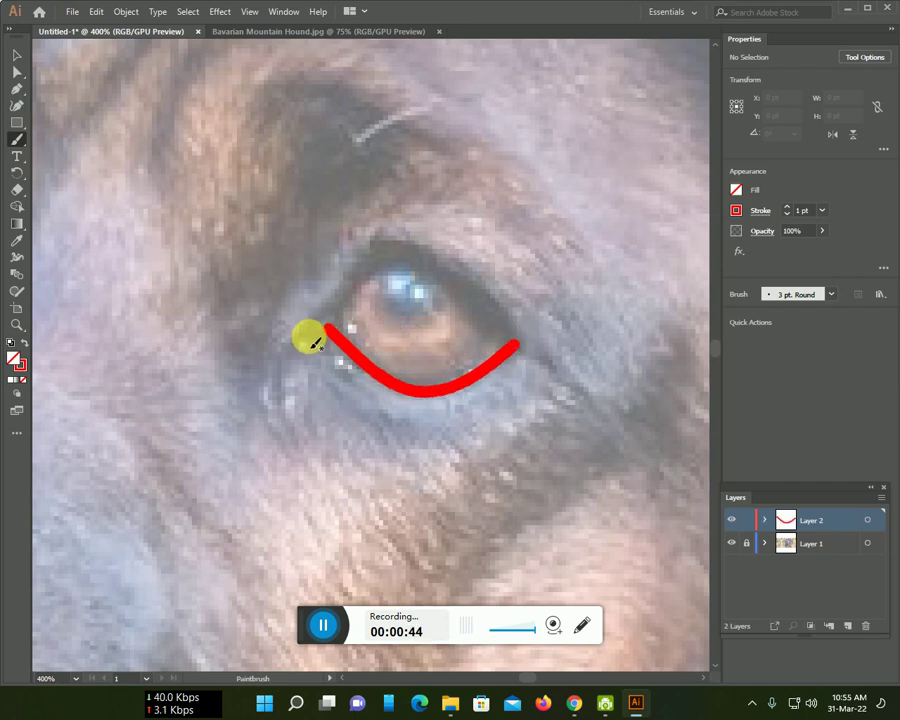
pyautogui.moveTo(303, 344)
pyautogui.mouseDown()
pyautogui.moveTo(382, 263)
pyautogui.moveTo(408, 268)
pyautogui.mouseUp()
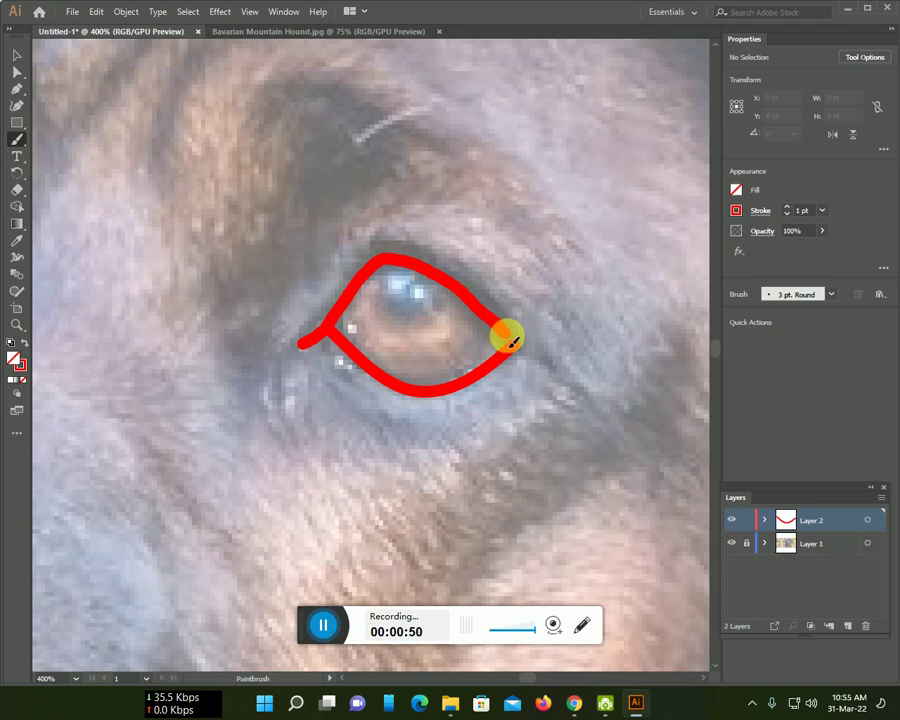
pyautogui.moveTo(512, 345); pyautogui.dragTo(514, 348)
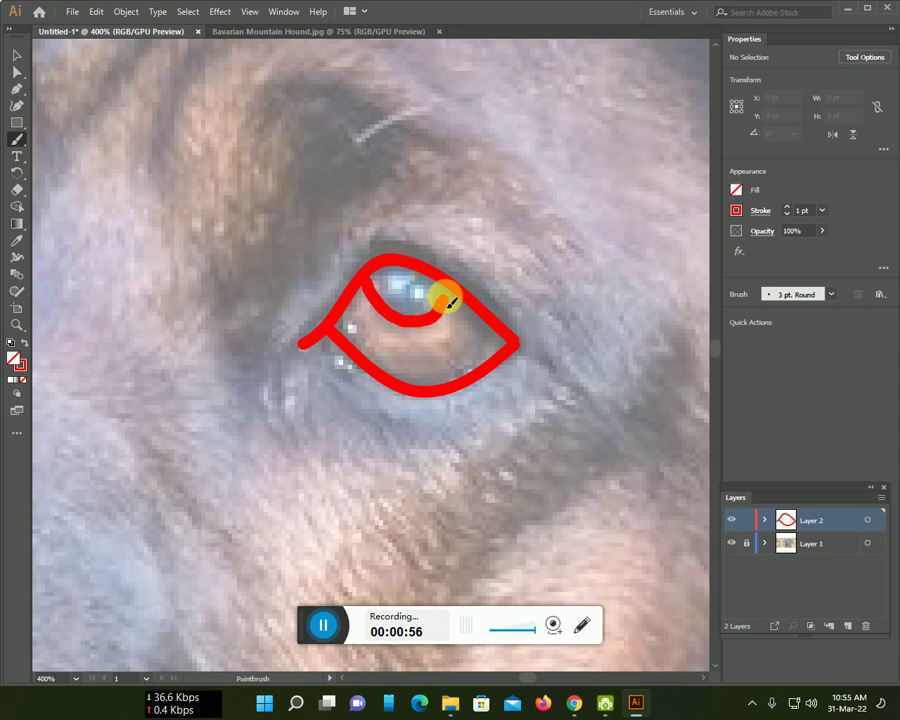
pyautogui.scroll(-1, 458, 345)
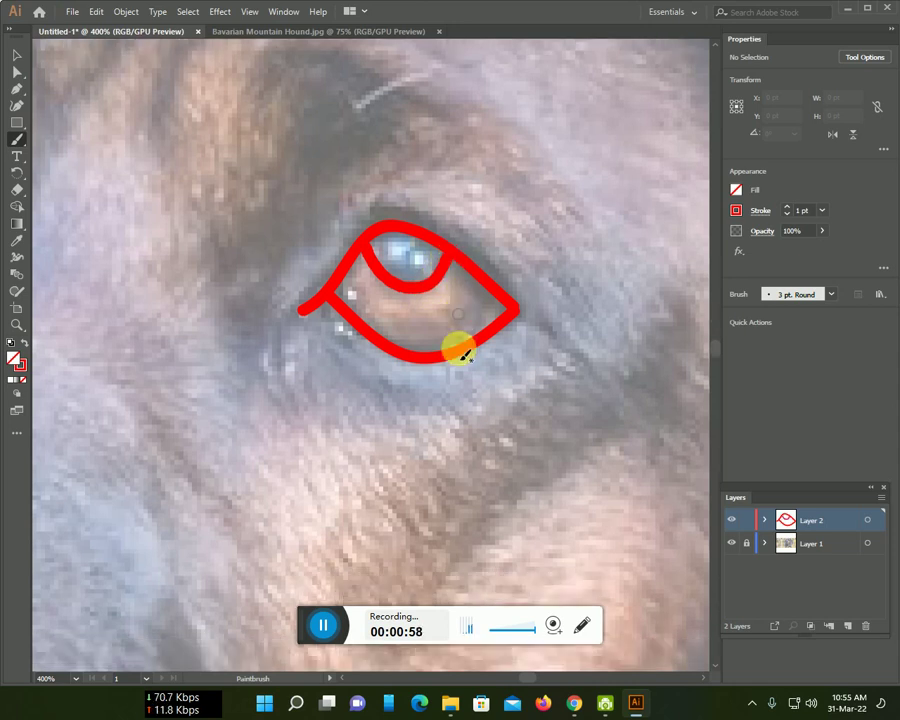
pyautogui.scroll(2, 474, 378)
pyautogui.scroll(2, 478, 390)
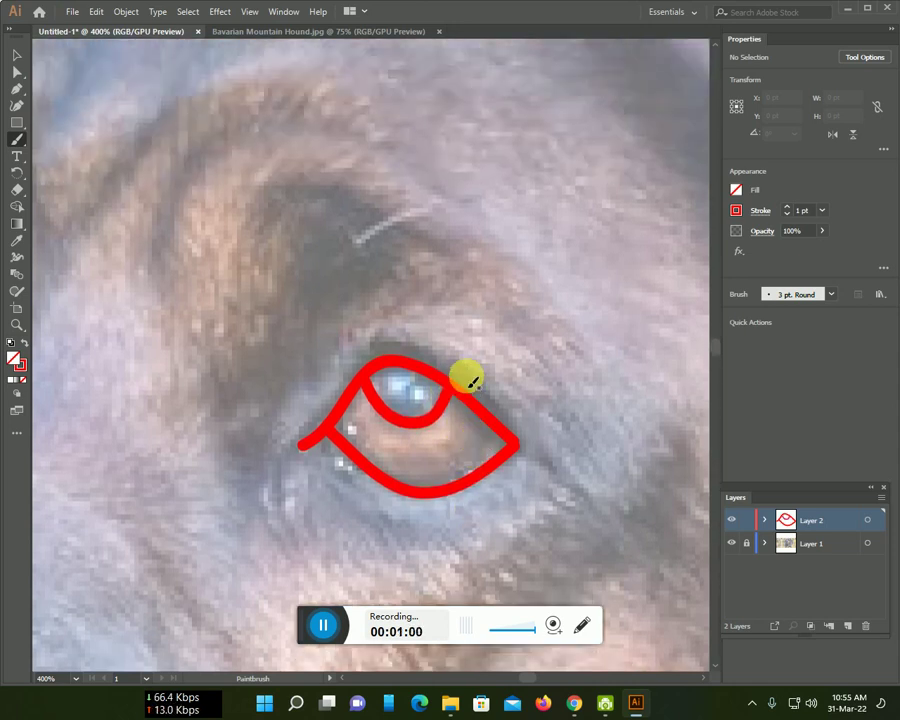
pyautogui.scroll(-2, 472, 380)
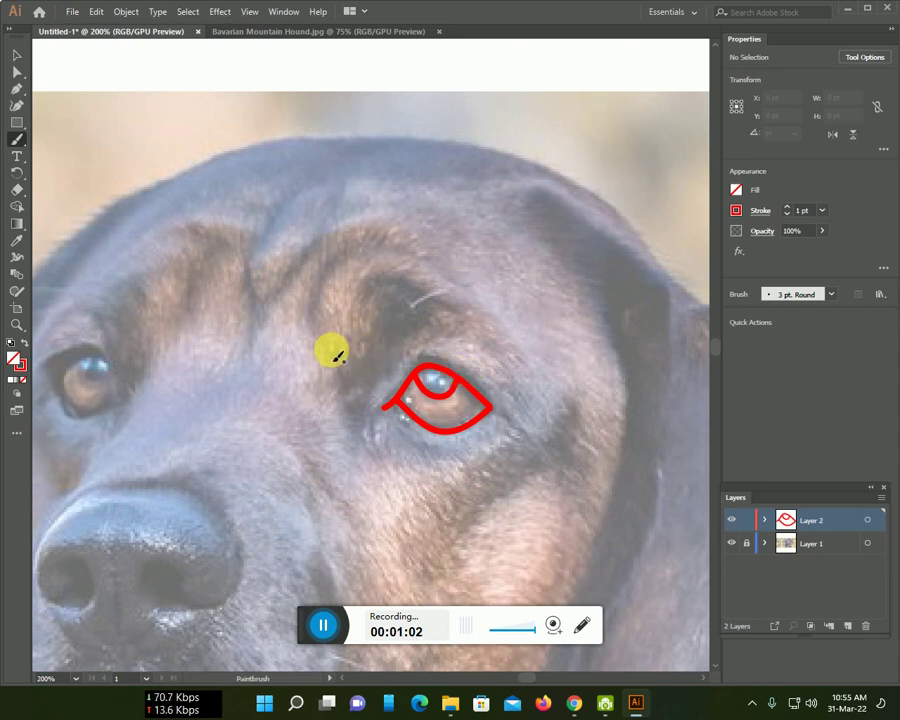
# - Draw the brow curve, two forehead folds and a short line between the eyes
pyautogui.moveTo(329, 343); pyautogui.dragTo(430, 256)
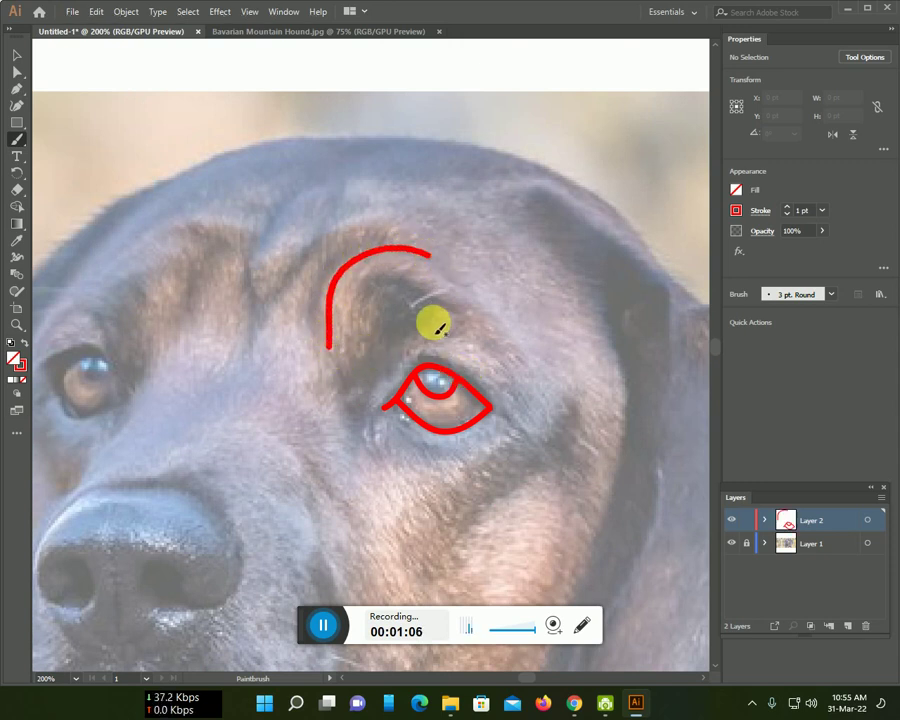
pyautogui.moveTo(256, 340)
pyautogui.mouseDown()
pyautogui.moveTo(318, 252)
pyautogui.moveTo(365, 224)
pyautogui.mouseUp()
pyautogui.moveTo(252, 334)
pyautogui.mouseDown()
pyautogui.moveTo(249, 261)
pyautogui.moveTo(190, 208)
pyautogui.mouseUp()
pyautogui.moveTo(215, 343)
pyautogui.mouseDown()
pyautogui.moveTo(320, 380)
pyautogui.moveTo(272, 372)
pyautogui.mouseUp()
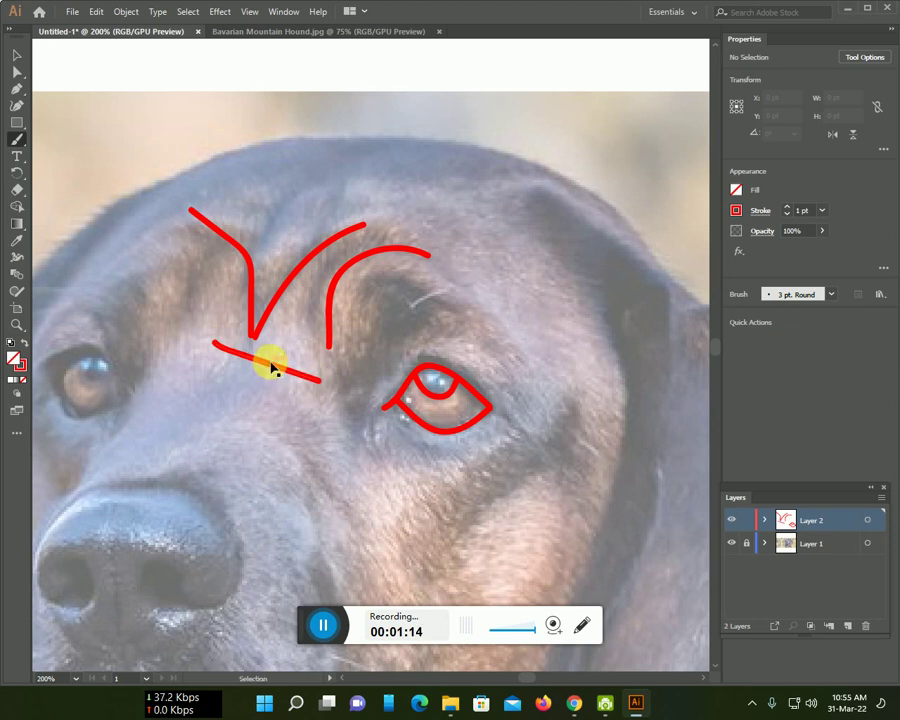
# - Trace the head outline up the side, across the top, and down the ear's edge
pyautogui.moveTo(299, 377); pyautogui.dragTo(484, 430)
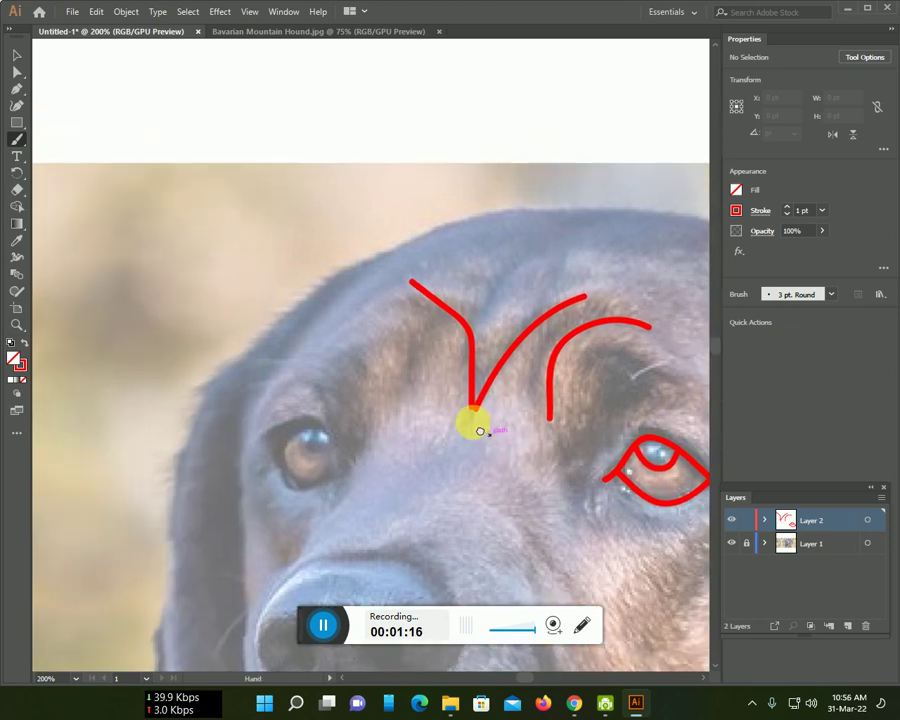
pyautogui.moveTo(190, 433)
pyautogui.mouseDown()
pyautogui.moveTo(236, 357)
pyautogui.moveTo(360, 275)
pyautogui.mouseUp()
pyautogui.moveTo(487, 223)
pyautogui.mouseDown()
pyautogui.moveTo(544, 213)
pyautogui.moveTo(667, 217)
pyautogui.moveTo(498, 235)
pyautogui.moveTo(240, 200)
pyautogui.mouseUp()
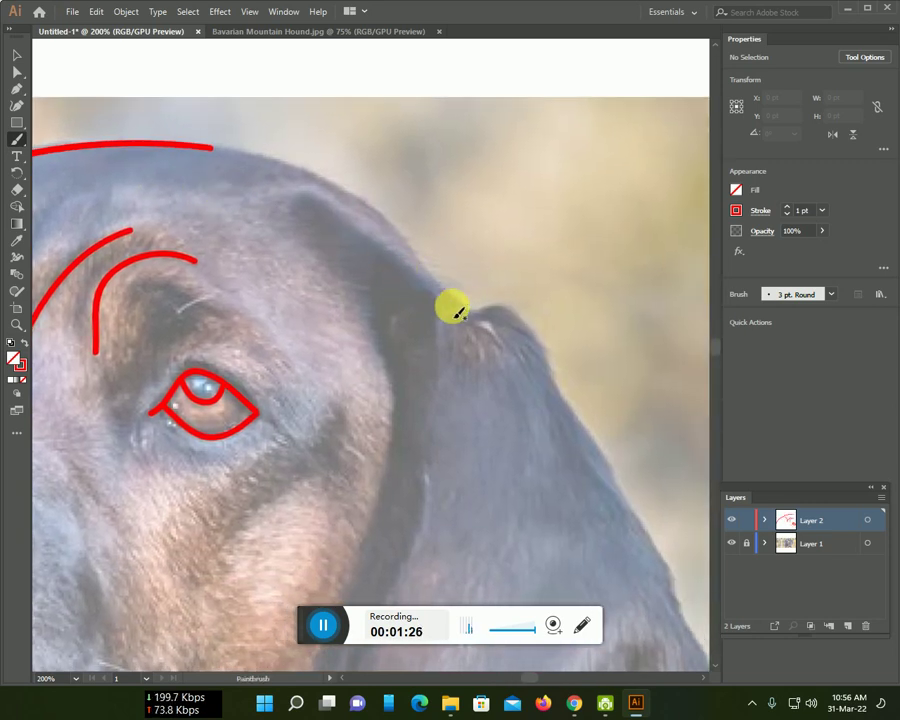
pyautogui.moveTo(470, 305); pyautogui.dragTo(382, 210)
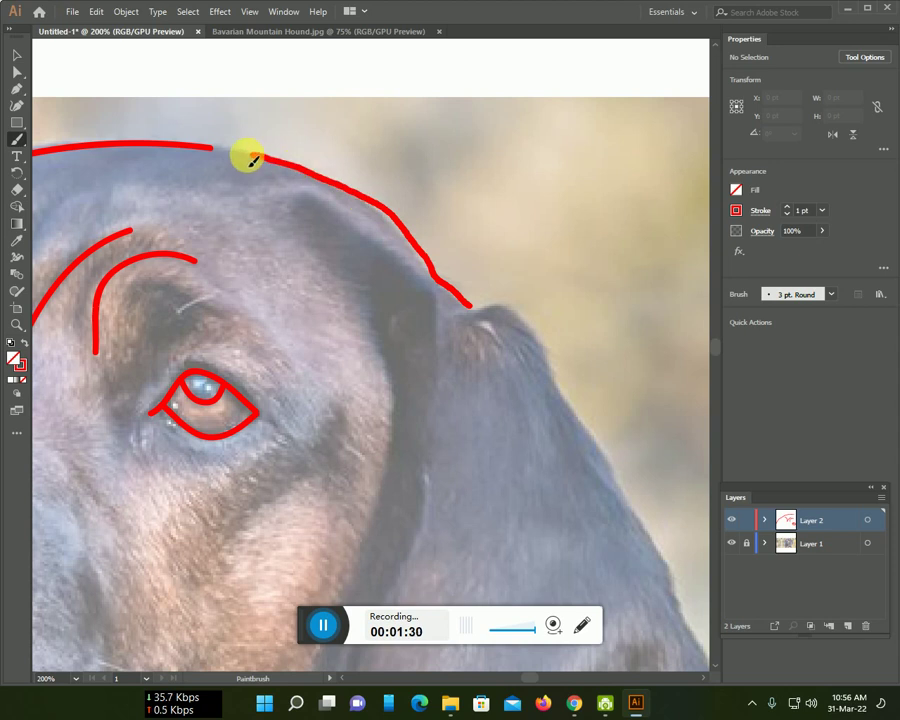
pyautogui.scroll(-5, 414, 422)
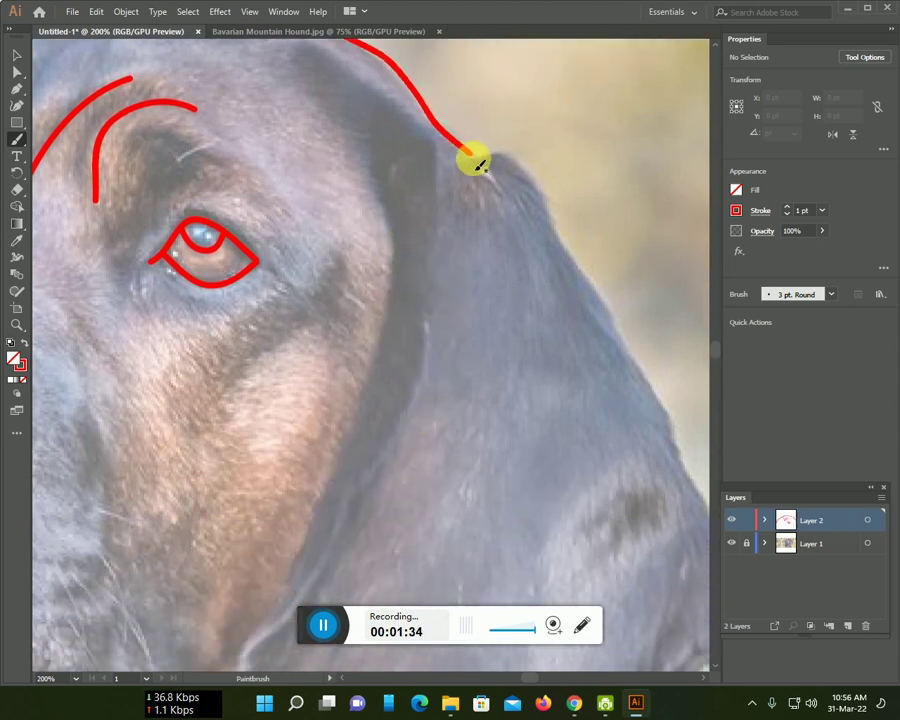
pyautogui.moveTo(513, 160); pyautogui.dragTo(636, 366)
pyautogui.moveTo(668, 424); pyautogui.dragTo(680, 468)
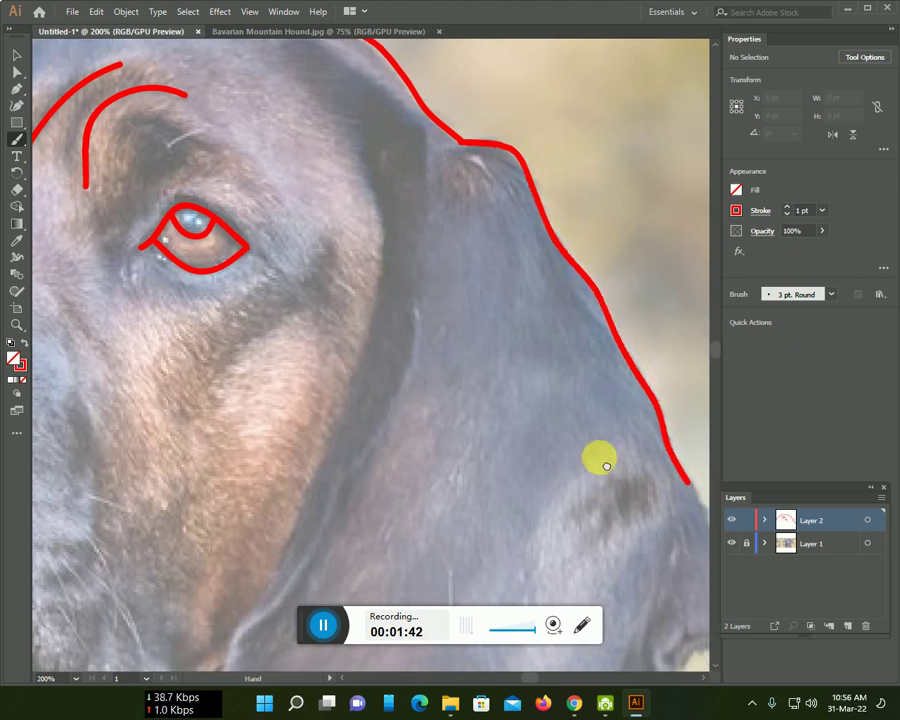
# - Outline the jaw and right jowl, continuing the stroke down the neck edge
pyautogui.moveTo(601, 460); pyautogui.dragTo(562, 209)
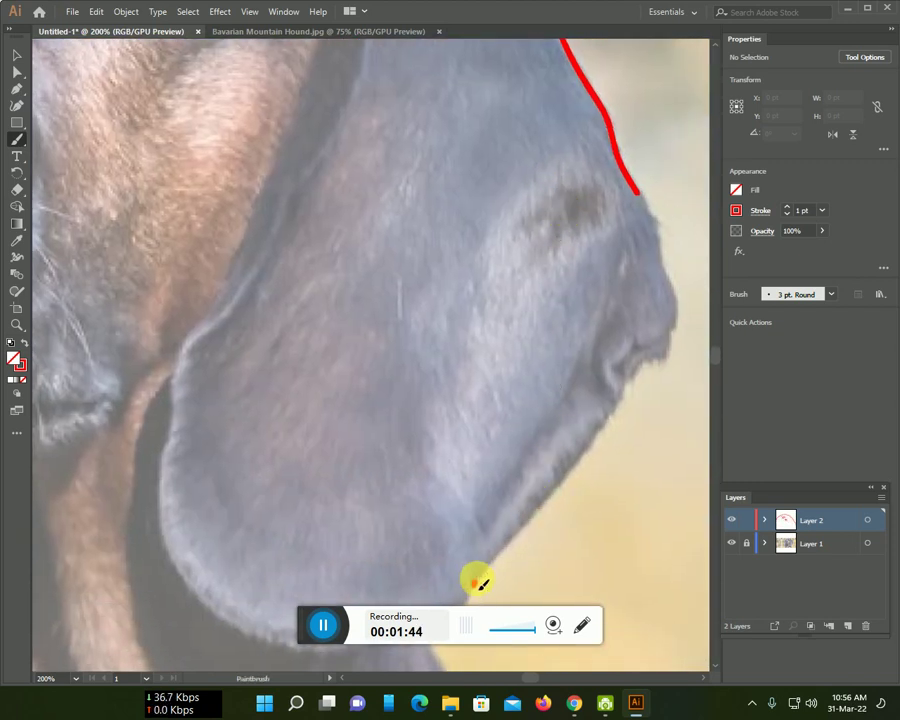
pyautogui.moveTo(552, 524)
pyautogui.mouseDown()
pyautogui.moveTo(588, 452)
pyautogui.moveTo(634, 397)
pyautogui.mouseUp()
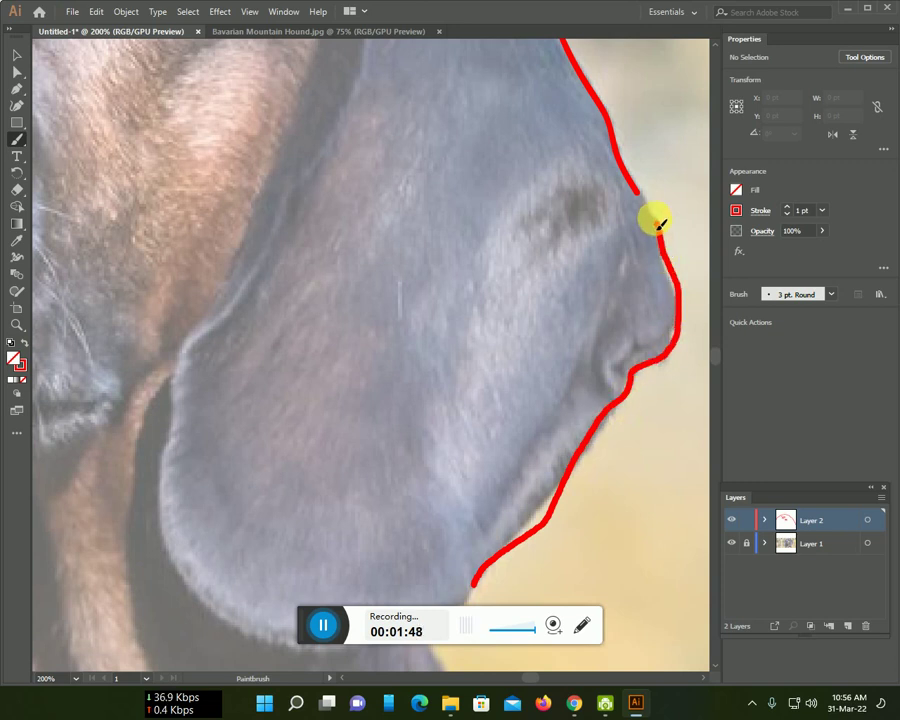
pyautogui.scroll(5, 550, 376)
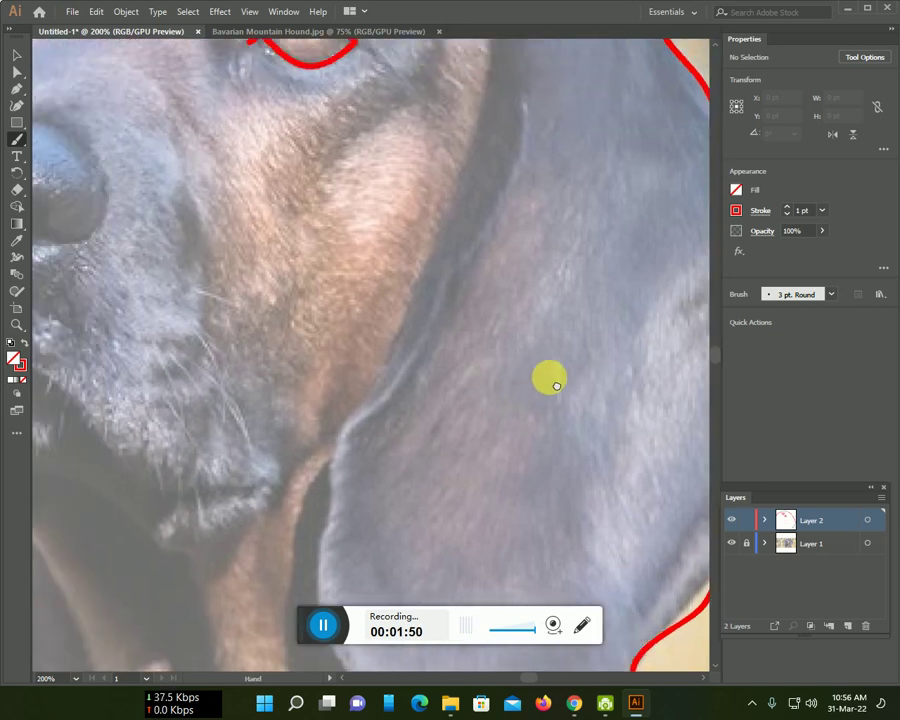
pyautogui.scroll(3, 558, 482)
pyautogui.moveTo(531, 86)
pyautogui.mouseDown()
pyautogui.moveTo(518, 100)
pyautogui.moveTo(513, 290)
pyautogui.moveTo(455, 398)
pyautogui.moveTo(328, 580)
pyautogui.moveTo(338, 571)
pyautogui.moveTo(333, 184)
pyautogui.moveTo(311, 301)
pyautogui.moveTo(317, 348)
pyautogui.moveTo(340, 398)
pyautogui.moveTo(374, 426)
pyautogui.moveTo(430, 442)
pyautogui.moveTo(563, 430)
pyautogui.mouseUp()
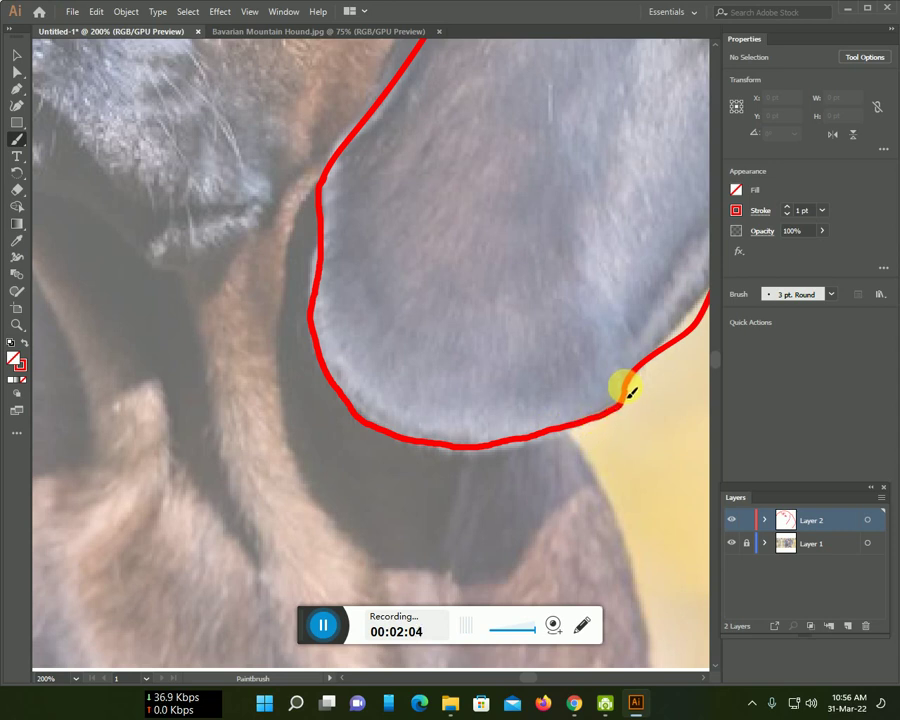
pyautogui.scroll(-5, 506, 346)
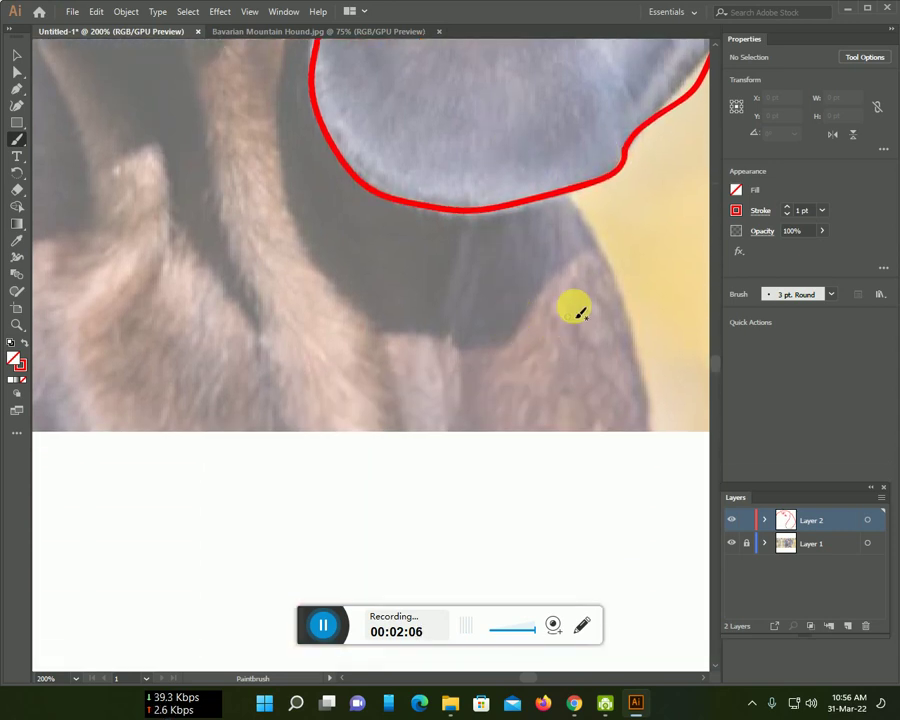
pyautogui.moveTo(605, 245); pyautogui.dragTo(632, 312)
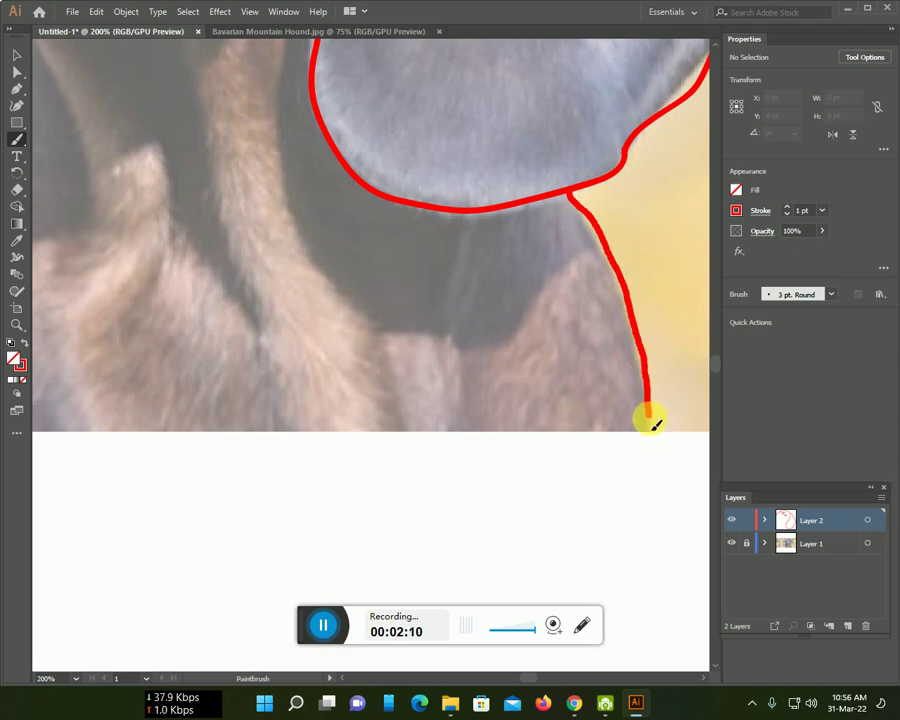
pyautogui.scroll(2, 470, 450)
pyautogui.scroll(2, 318, 395)
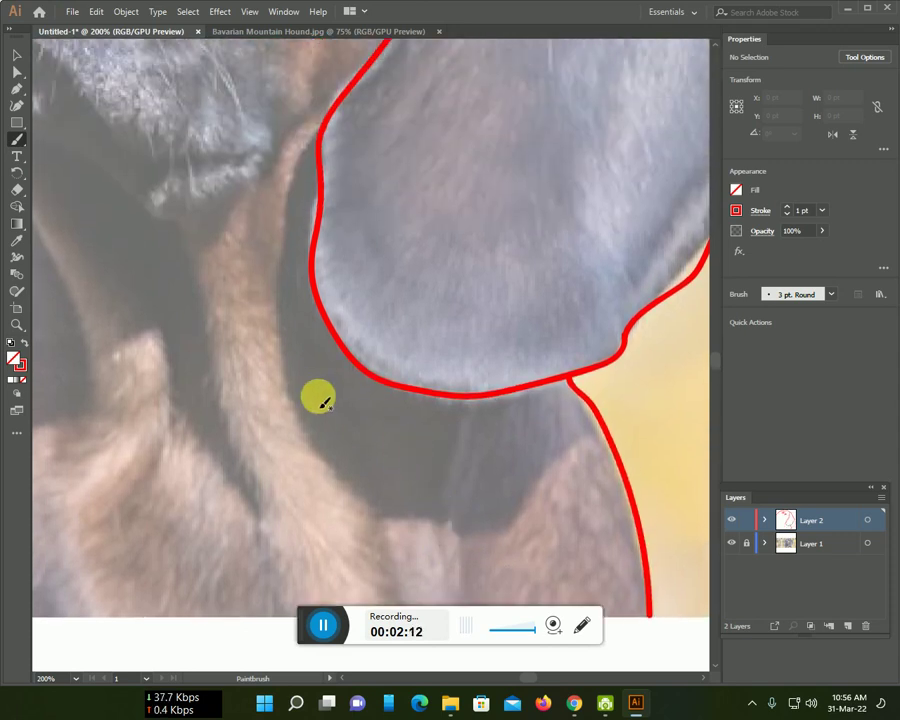
pyautogui.scroll(1, 318, 392)
# - Bring the mouth into view and trace the mouth line from jaw to lips
pyautogui.scroll(-1, 613, 527)
pyautogui.scroll(-1, 651, 529)
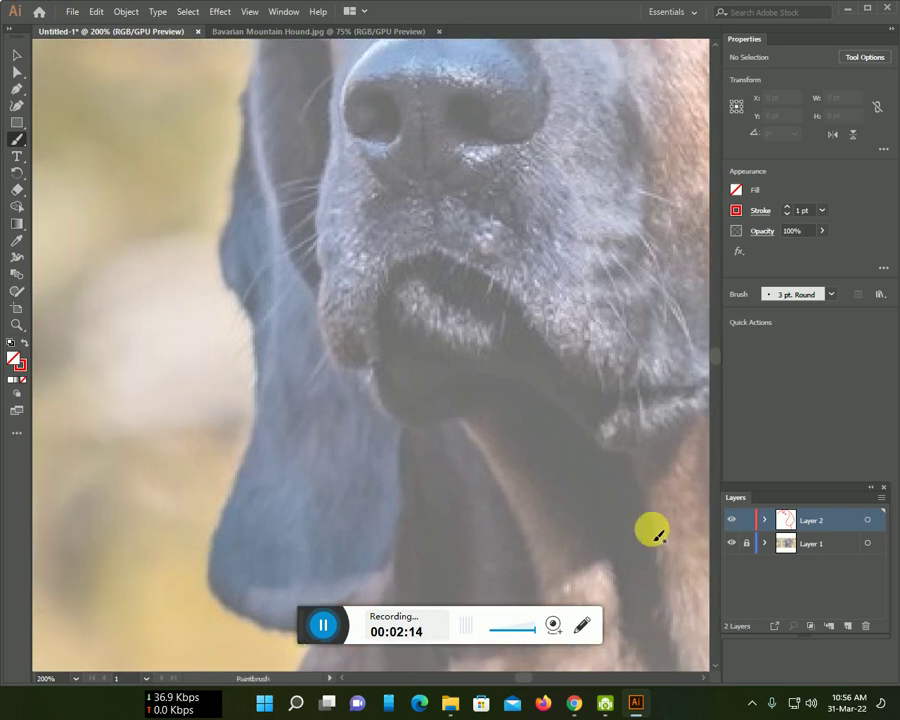
pyautogui.scroll(-1, 564, 482)
pyautogui.scroll(1, 540, 464)
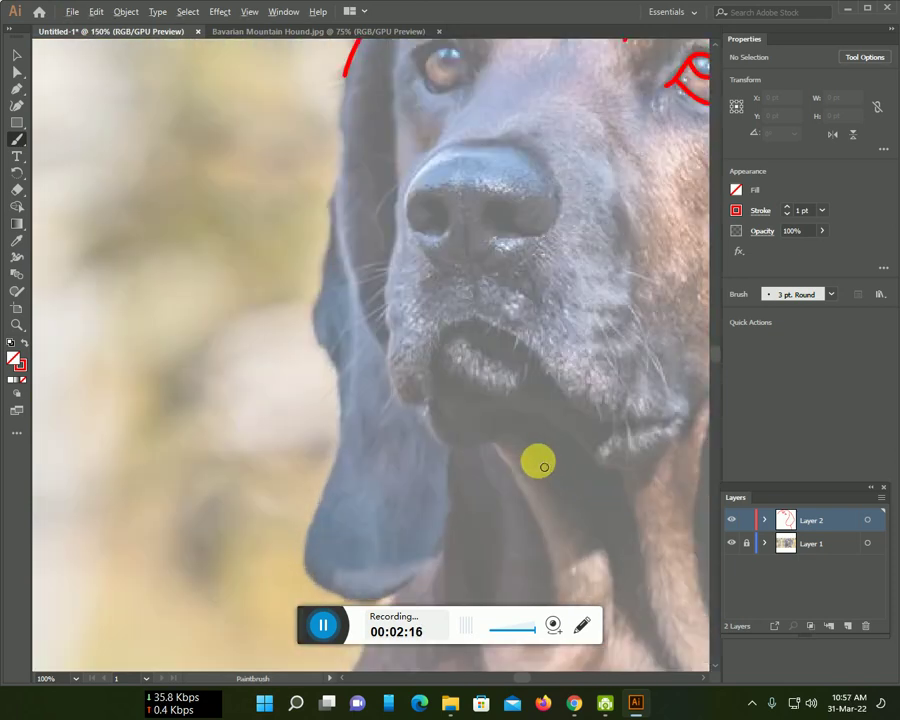
pyautogui.scroll(1, 490, 380)
pyautogui.moveTo(458, 352); pyautogui.dragTo(344, 216)
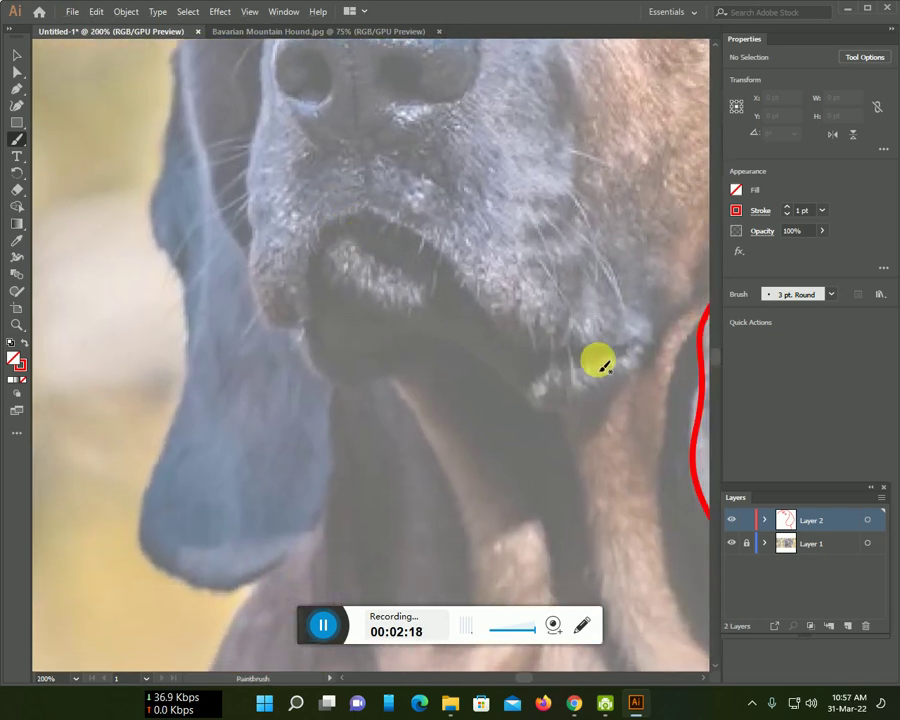
pyautogui.moveTo(628, 352)
pyautogui.mouseDown()
pyautogui.moveTo(446, 279)
pyautogui.moveTo(410, 243)
pyautogui.moveTo(350, 220)
pyautogui.moveTo(318, 251)
pyautogui.moveTo(313, 322)
pyautogui.mouseUp()
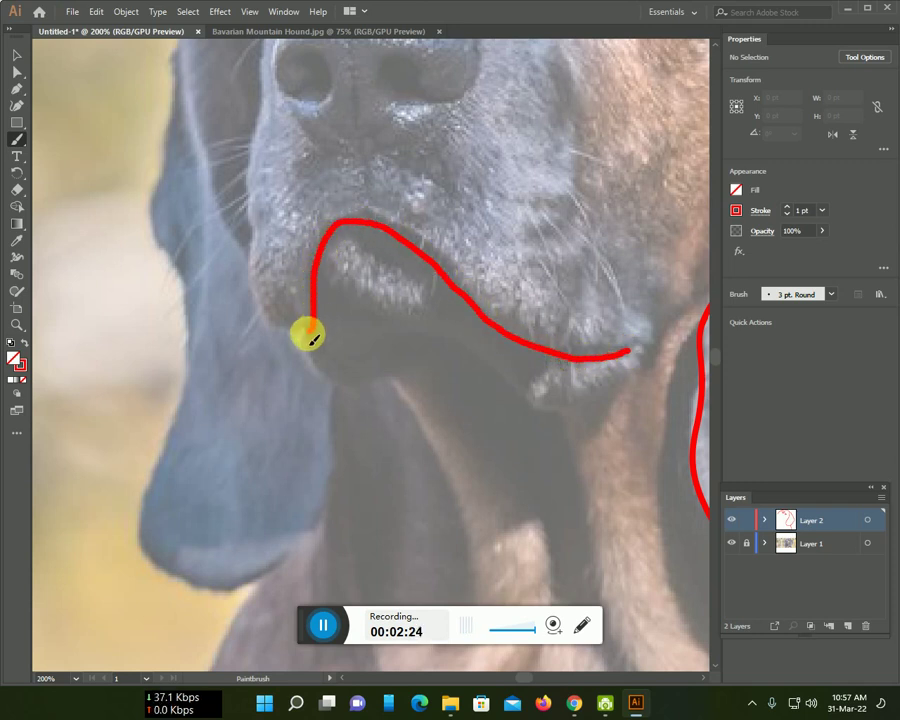
# - Outline the nose, the right nostril curl, and the center line below the nose
pyautogui.scroll(1, 315, 347)
pyautogui.scroll(3, 326, 360)
pyautogui.scroll(1, 336, 342)
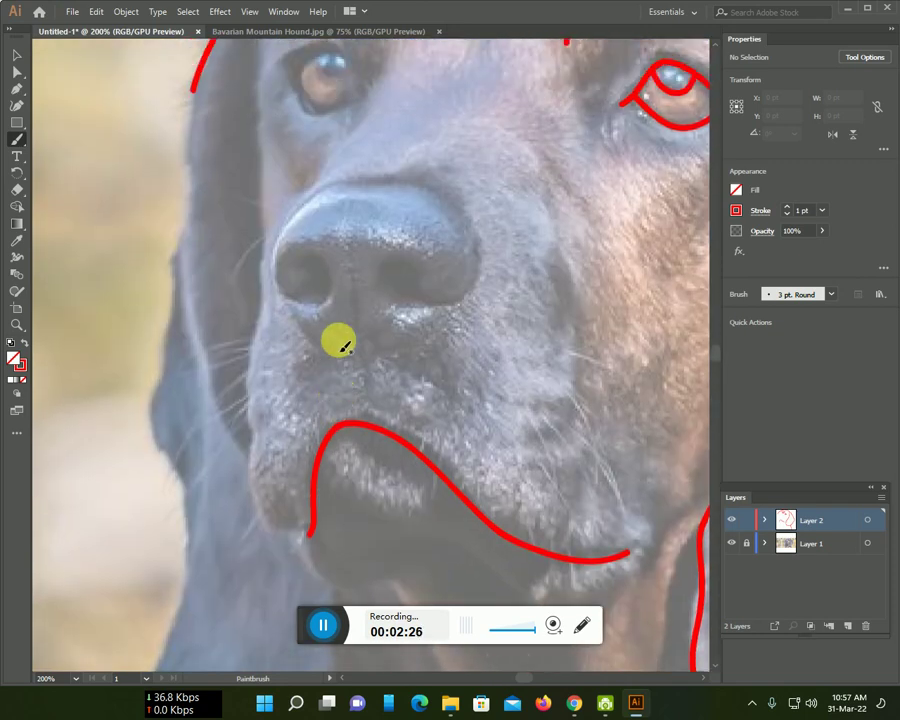
pyautogui.scroll(1, 326, 236)
pyautogui.moveTo(481, 286)
pyautogui.mouseDown()
pyautogui.moveTo(472, 234)
pyautogui.moveTo(426, 206)
pyautogui.moveTo(352, 202)
pyautogui.moveTo(311, 222)
pyautogui.mouseUp()
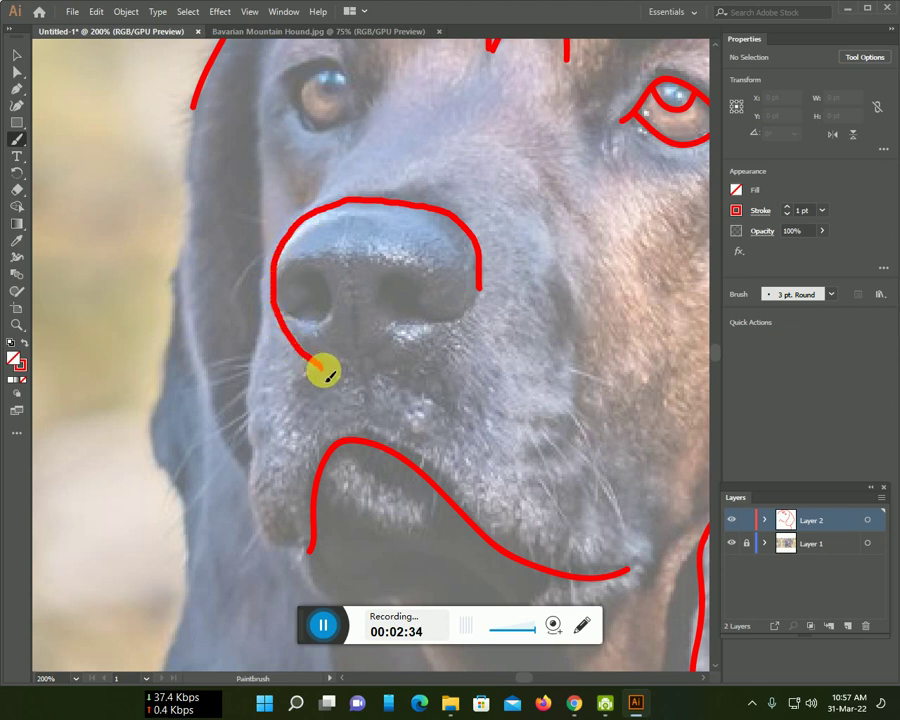
pyautogui.moveTo(478, 302)
pyautogui.mouseDown()
pyautogui.moveTo(428, 325)
pyautogui.moveTo(399, 284)
pyautogui.mouseUp()
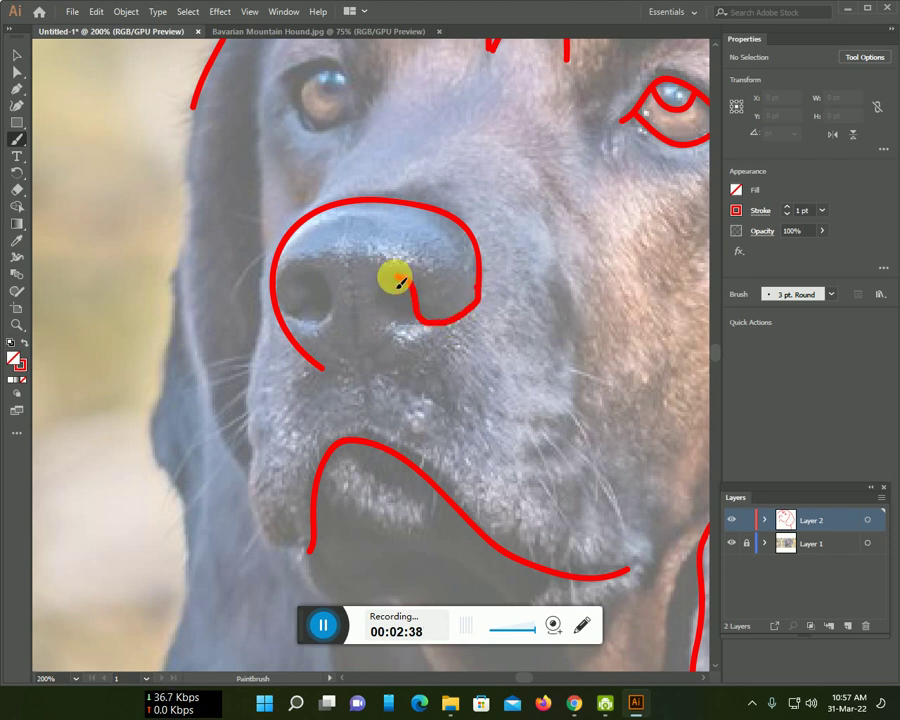
pyautogui.moveTo(425, 327)
pyautogui.mouseDown()
pyautogui.moveTo(455, 330)
pyautogui.moveTo(466, 314)
pyautogui.mouseUp()
pyautogui.moveTo(346, 255); pyautogui.dragTo(364, 390)
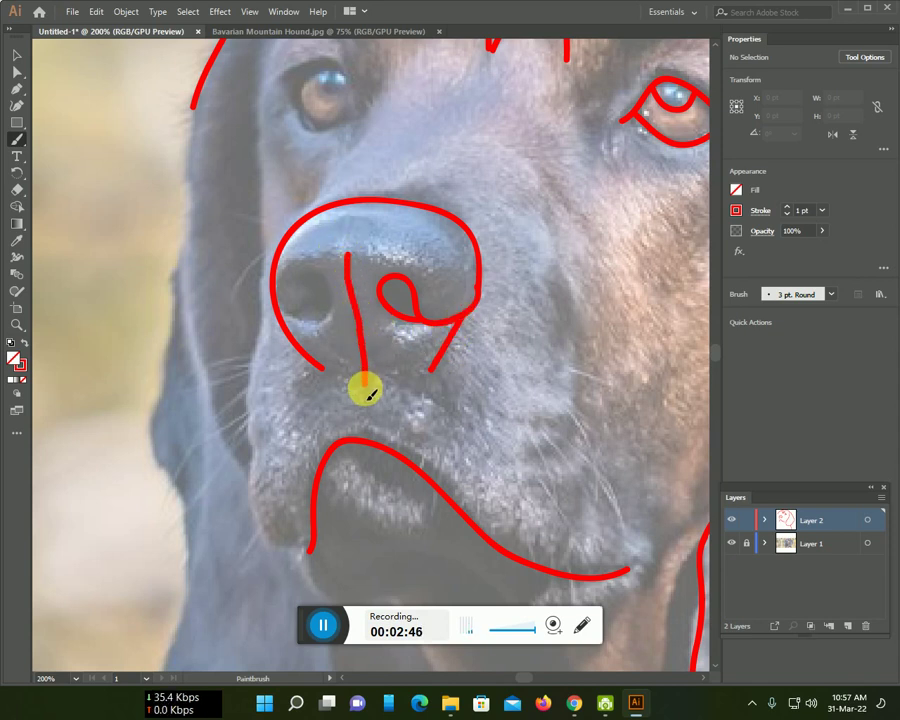
# - Trace the left side of the muzzle and the left ear's inner and lower edges
pyautogui.moveTo(302, 548)
pyautogui.mouseDown()
pyautogui.moveTo(261, 532)
pyautogui.moveTo(243, 424)
pyautogui.moveTo(263, 300)
pyautogui.moveTo(261, 30)
pyautogui.mouseUp()
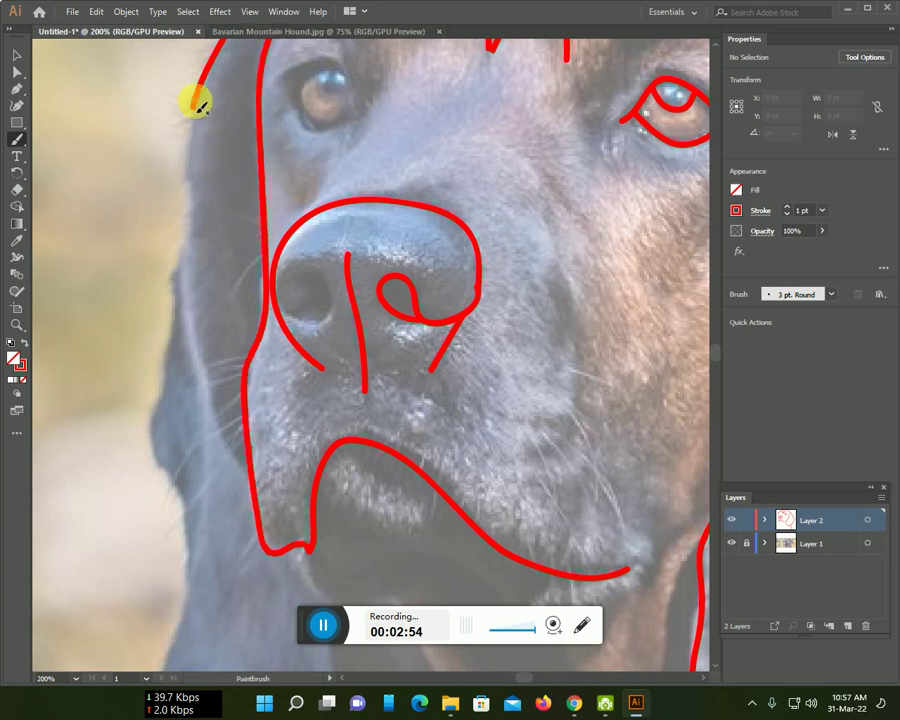
pyautogui.moveTo(191, 132)
pyautogui.mouseDown()
pyautogui.moveTo(184, 335)
pyautogui.moveTo(194, 408)
pyautogui.moveTo(260, 482)
pyautogui.mouseUp()
pyautogui.scroll(-4, 262, 484)
pyautogui.scroll(-1, 270, 486)
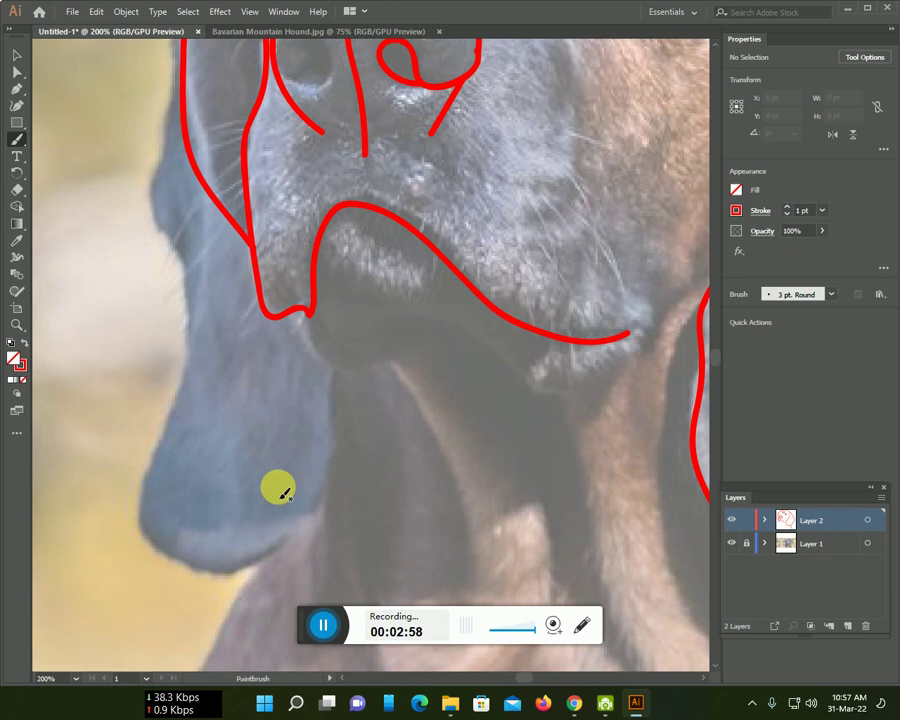
pyautogui.moveTo(330, 367)
pyautogui.mouseDown()
pyautogui.moveTo(326, 488)
pyautogui.moveTo(276, 548)
pyautogui.moveTo(220, 564)
pyautogui.moveTo(168, 550)
pyautogui.moveTo(147, 452)
pyautogui.moveTo(187, 332)
pyautogui.moveTo(160, 148)
pyautogui.moveTo(178, 54)
pyautogui.mouseUp()
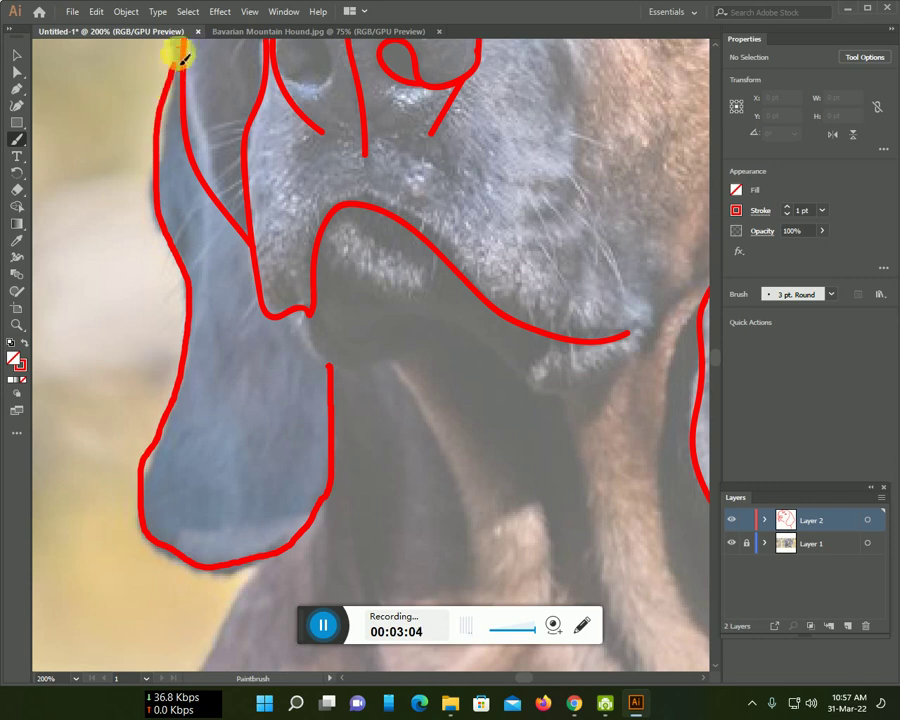
pyautogui.hotkey('ctrl', '-')
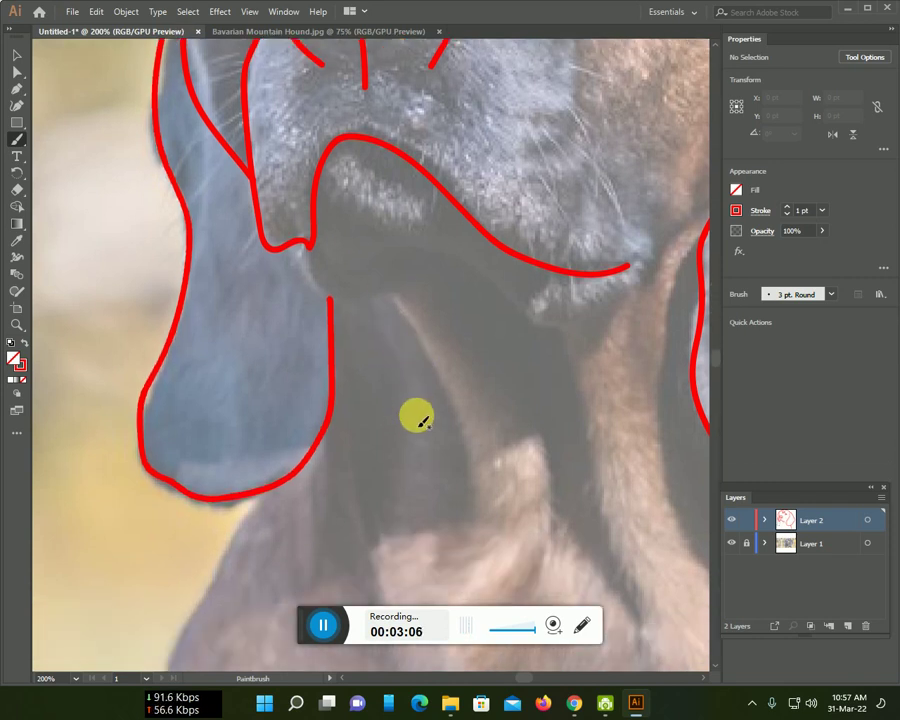
# - Draw the chest outline, three neck lines and the underside of the jaw
pyautogui.hotkey('ctrl', '-')
pyautogui.moveTo(278, 580); pyautogui.dragTo(296, 538)
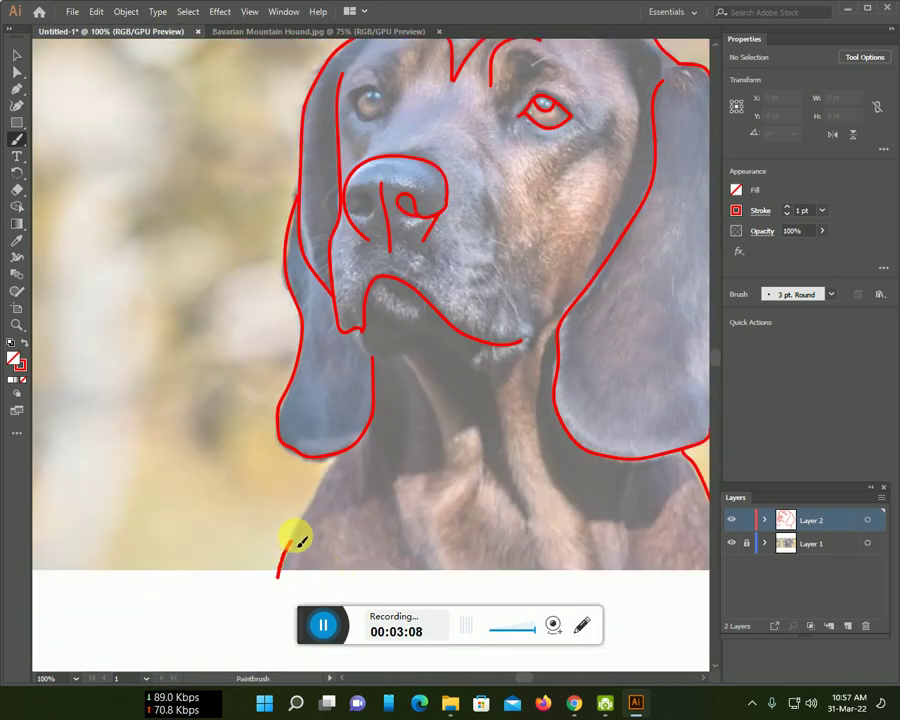
pyautogui.moveTo(326, 495); pyautogui.dragTo(331, 460)
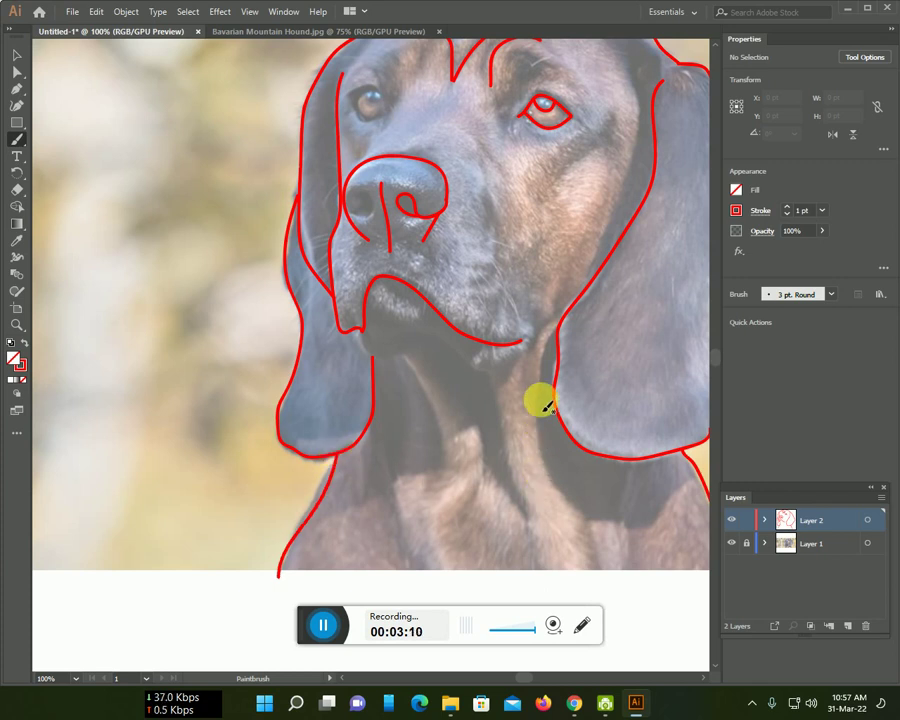
pyautogui.moveTo(492, 370); pyautogui.dragTo(542, 578)
pyautogui.moveTo(410, 352)
pyautogui.mouseDown()
pyautogui.moveTo(464, 408)
pyautogui.moveTo(476, 484)
pyautogui.moveTo(457, 578)
pyautogui.mouseUp()
pyautogui.moveTo(406, 358); pyautogui.dragTo(441, 572)
pyautogui.moveTo(492, 376); pyautogui.dragTo(409, 336)
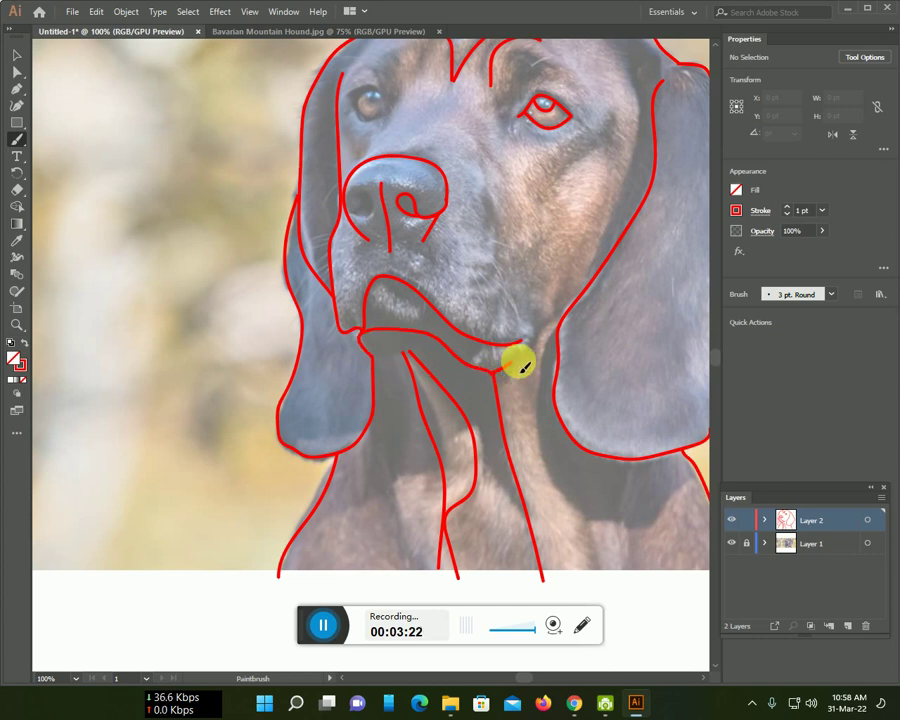
# - Outline the dog's left eye and add a brow line above it
pyautogui.scroll(3, 590, 355)
pyautogui.scroll(3, 590, 367)
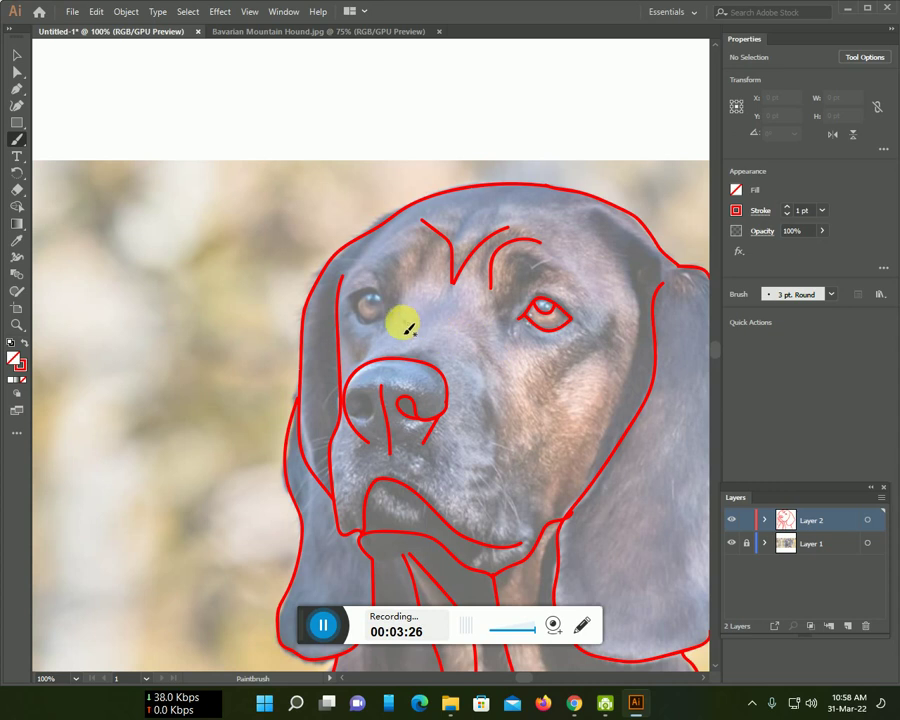
pyautogui.moveTo(368, 327)
pyautogui.mouseDown()
pyautogui.moveTo(357, 309)
pyautogui.moveTo(369, 303)
pyautogui.moveTo(390, 324)
pyautogui.mouseUp()
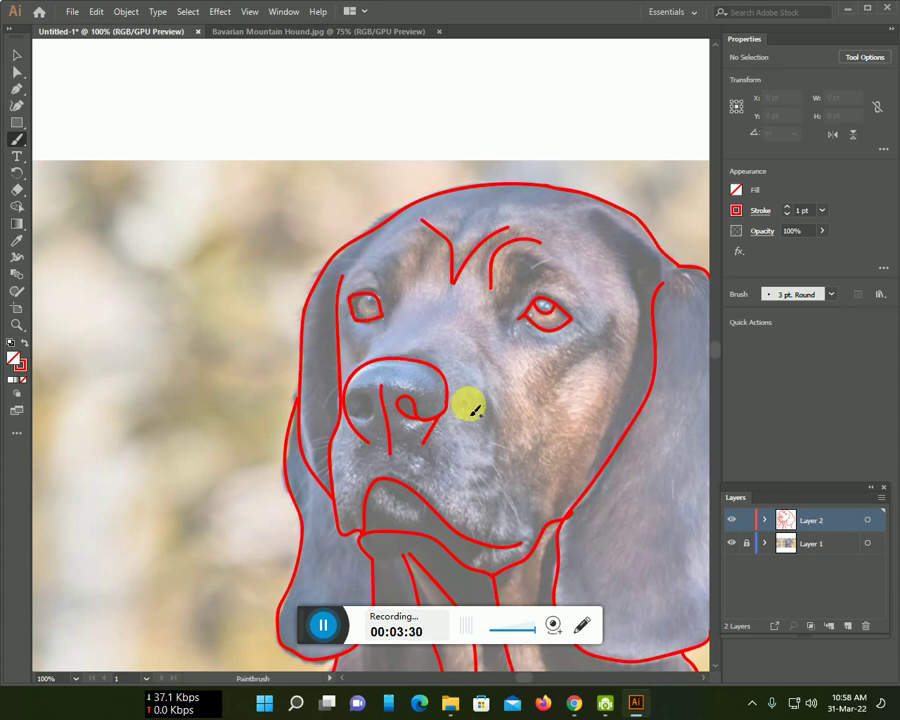
pyautogui.scroll(-1, 519, 421)
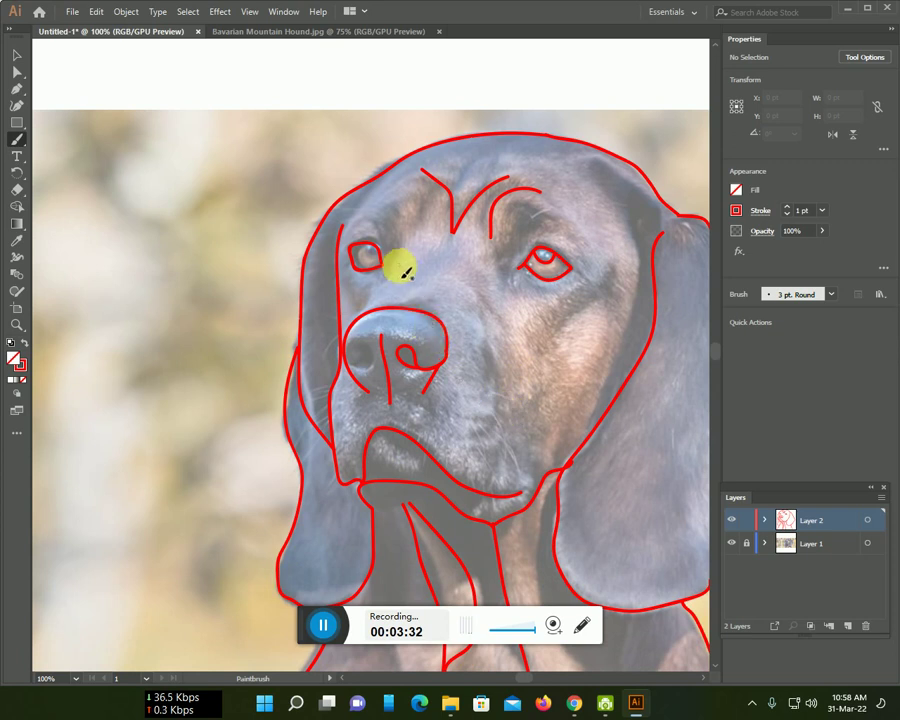
pyautogui.moveTo(394, 259)
pyautogui.mouseDown()
pyautogui.moveTo(363, 229)
pyautogui.moveTo(396, 244)
pyautogui.mouseUp()
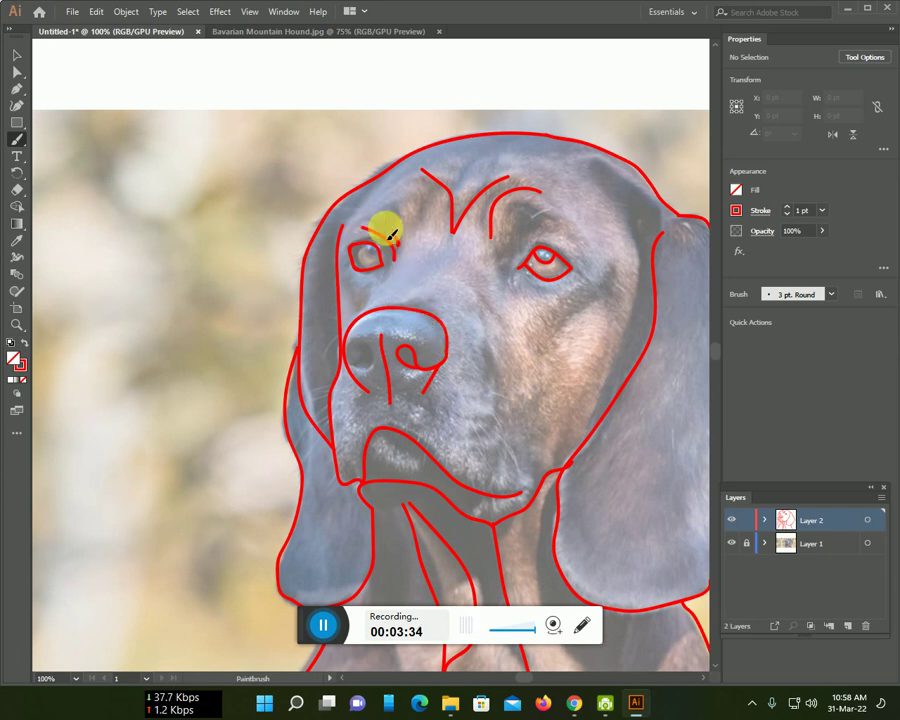
pyautogui.scroll(-1, 535, 308)
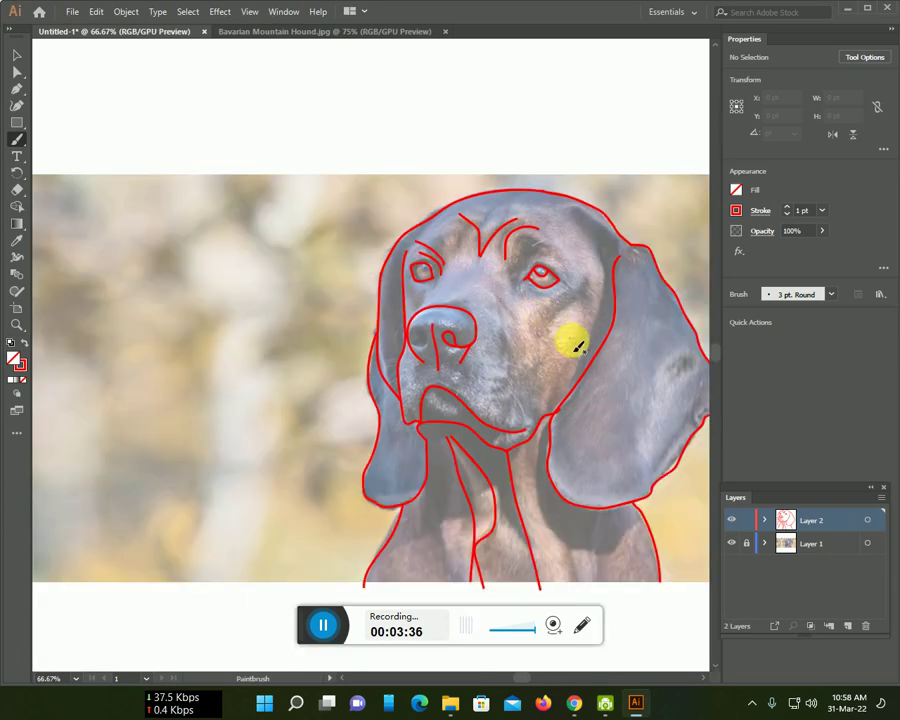